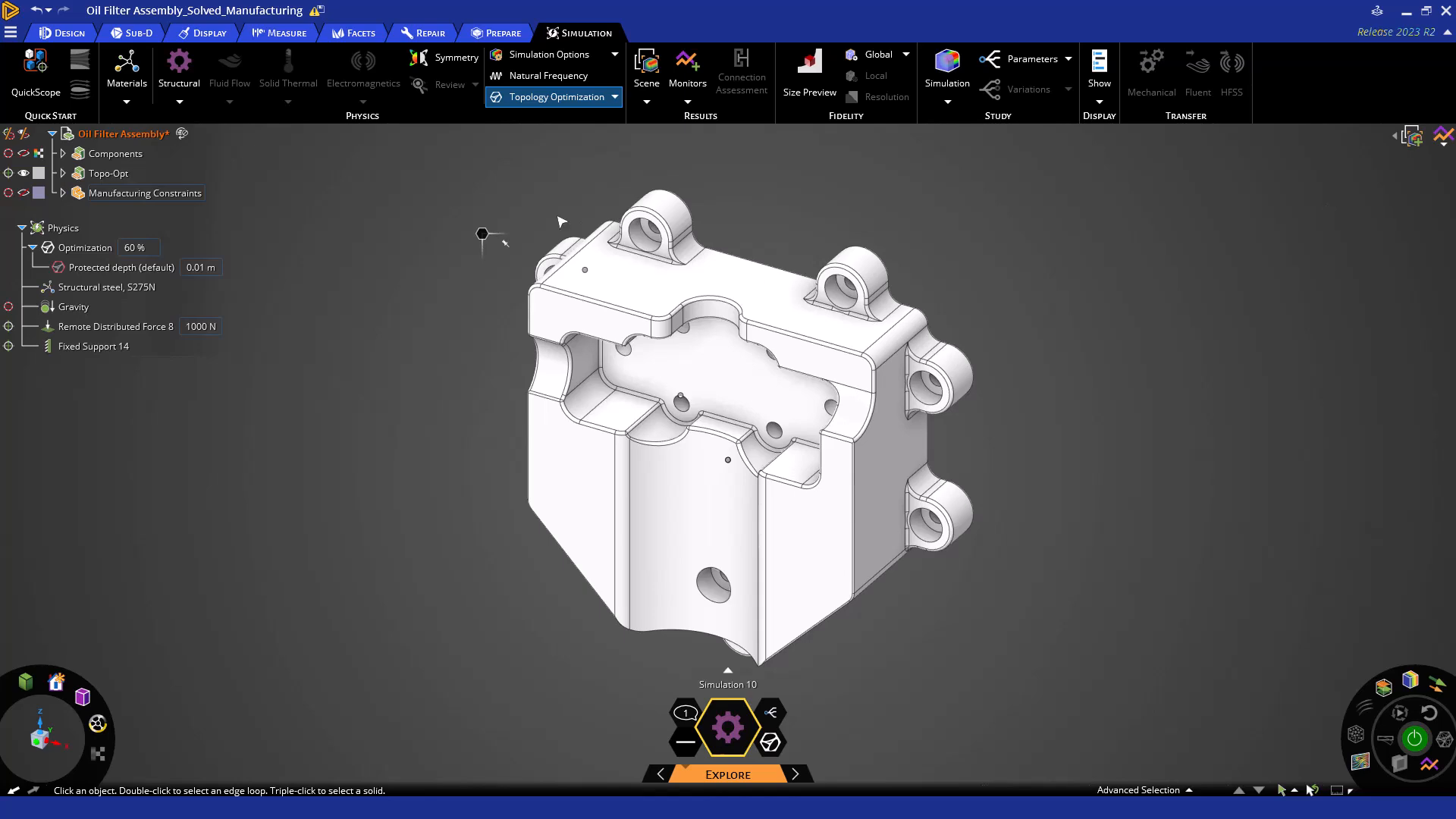
Open the existing Optimization condition under Physics for editing.
{"action": "left_click", "coordinate": [103, 253]}
{"action": "right_click", "coordinate": [131, 325]}
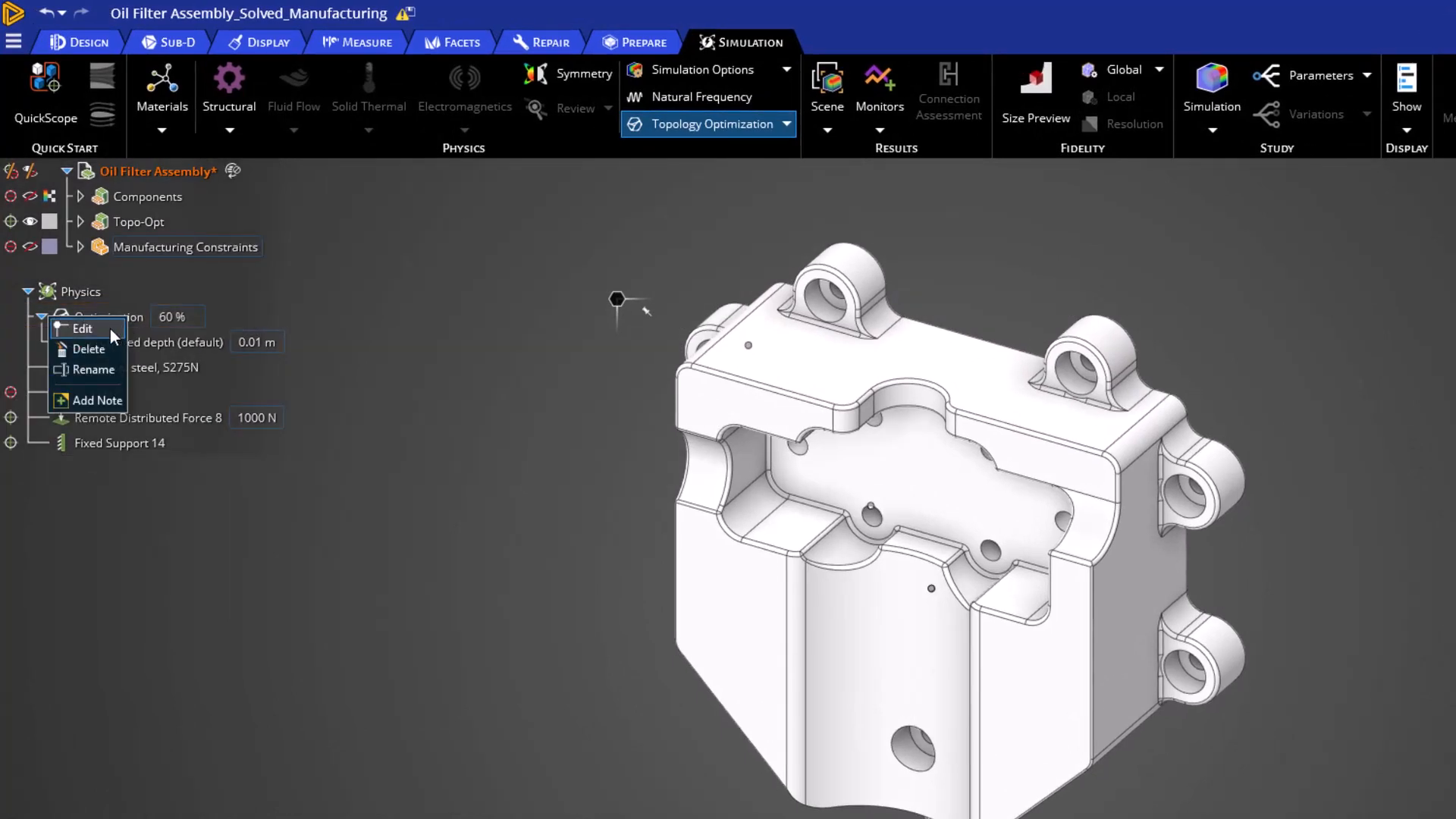
{"action": "left_click", "coordinate": [111, 329]}
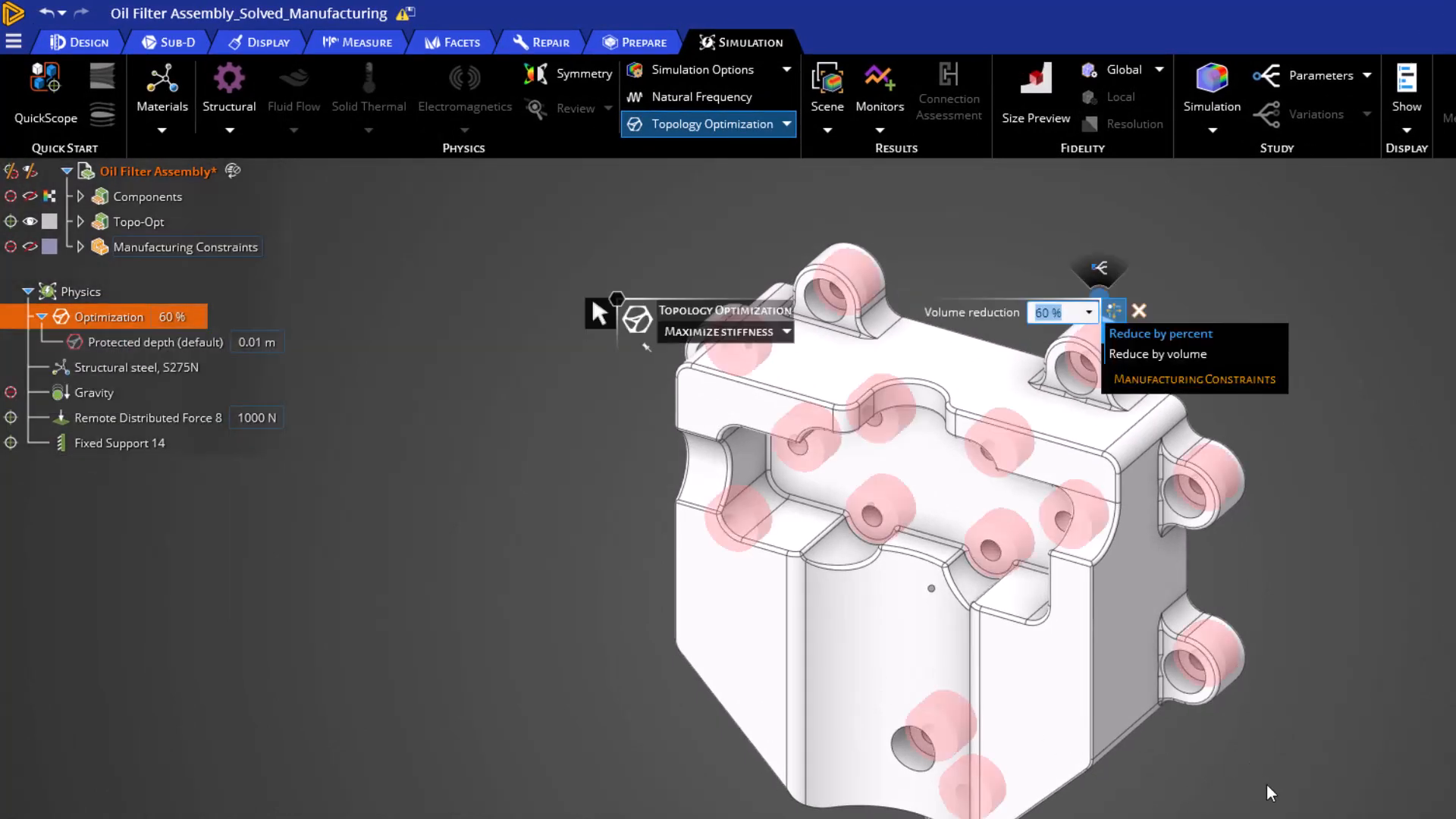
{"action": "scroll", "coordinate": [1265, 785], "scroll_direction": "down", "scroll_amount": 3}
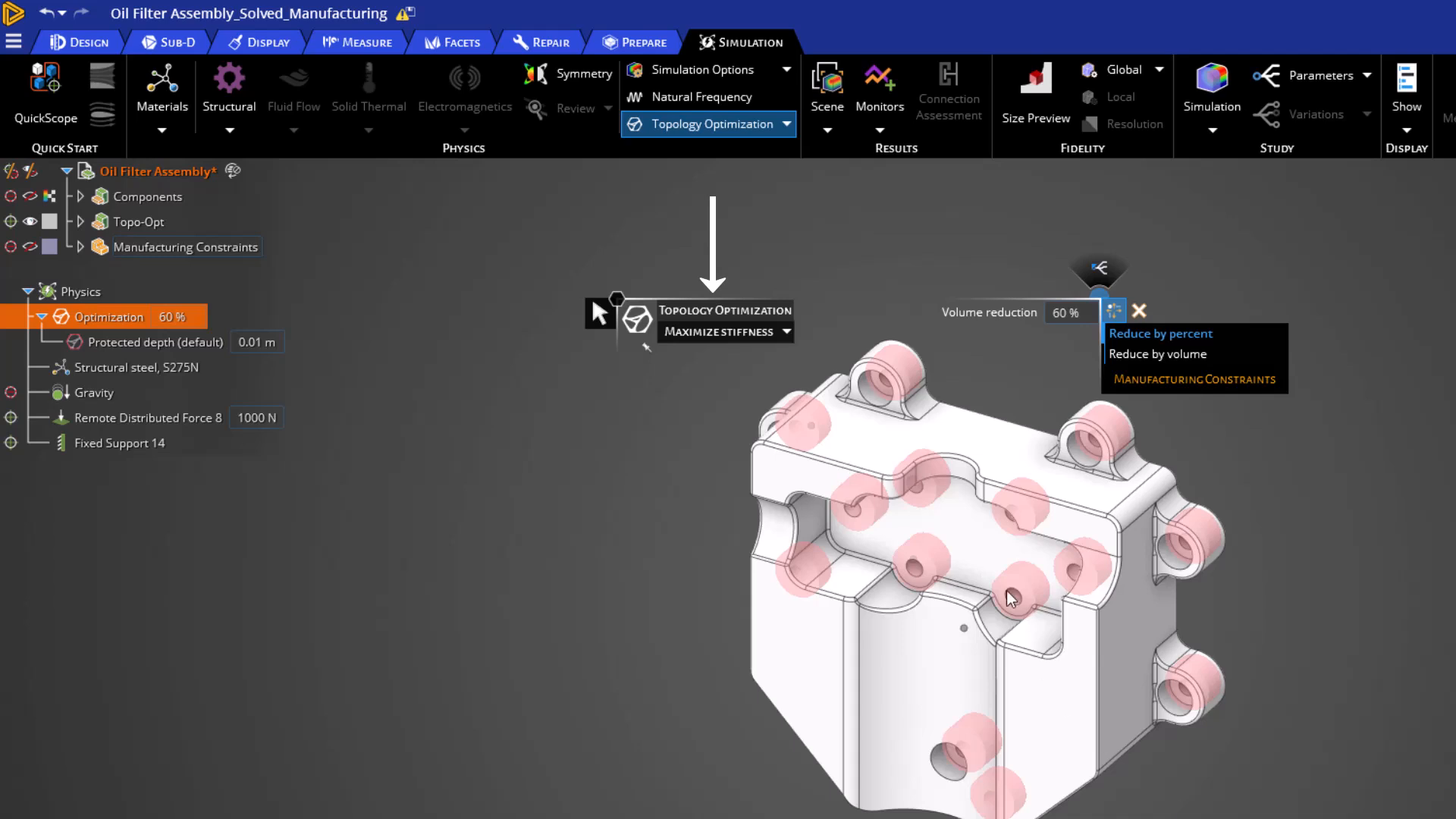
Set the topology optimization objective to Maximize natural frequency and change it to Balance stiffness and frequency.
{"action": "left_click", "coordinate": [788, 331]}
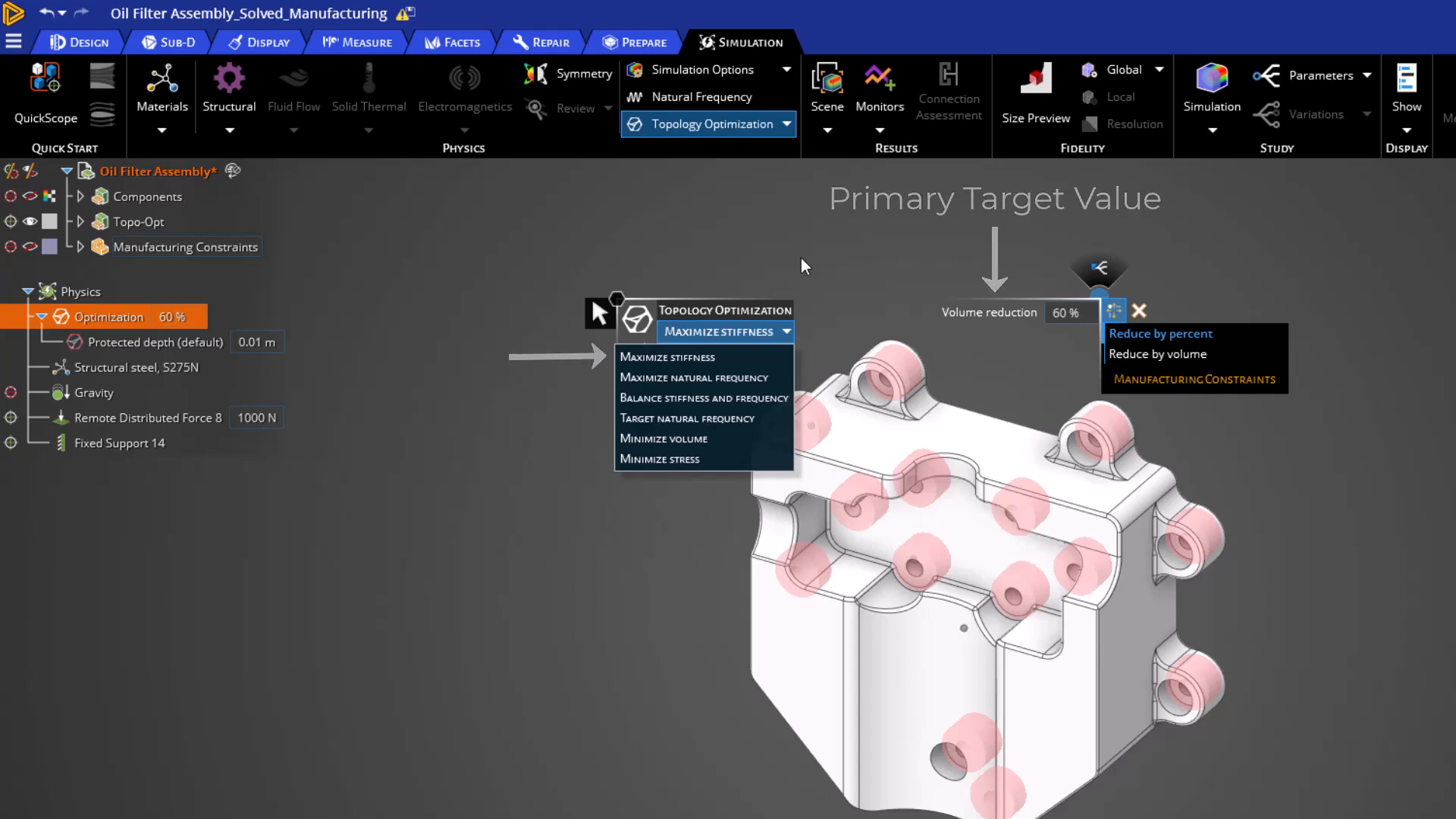
{"action": "left_click", "coordinate": [753, 377]}
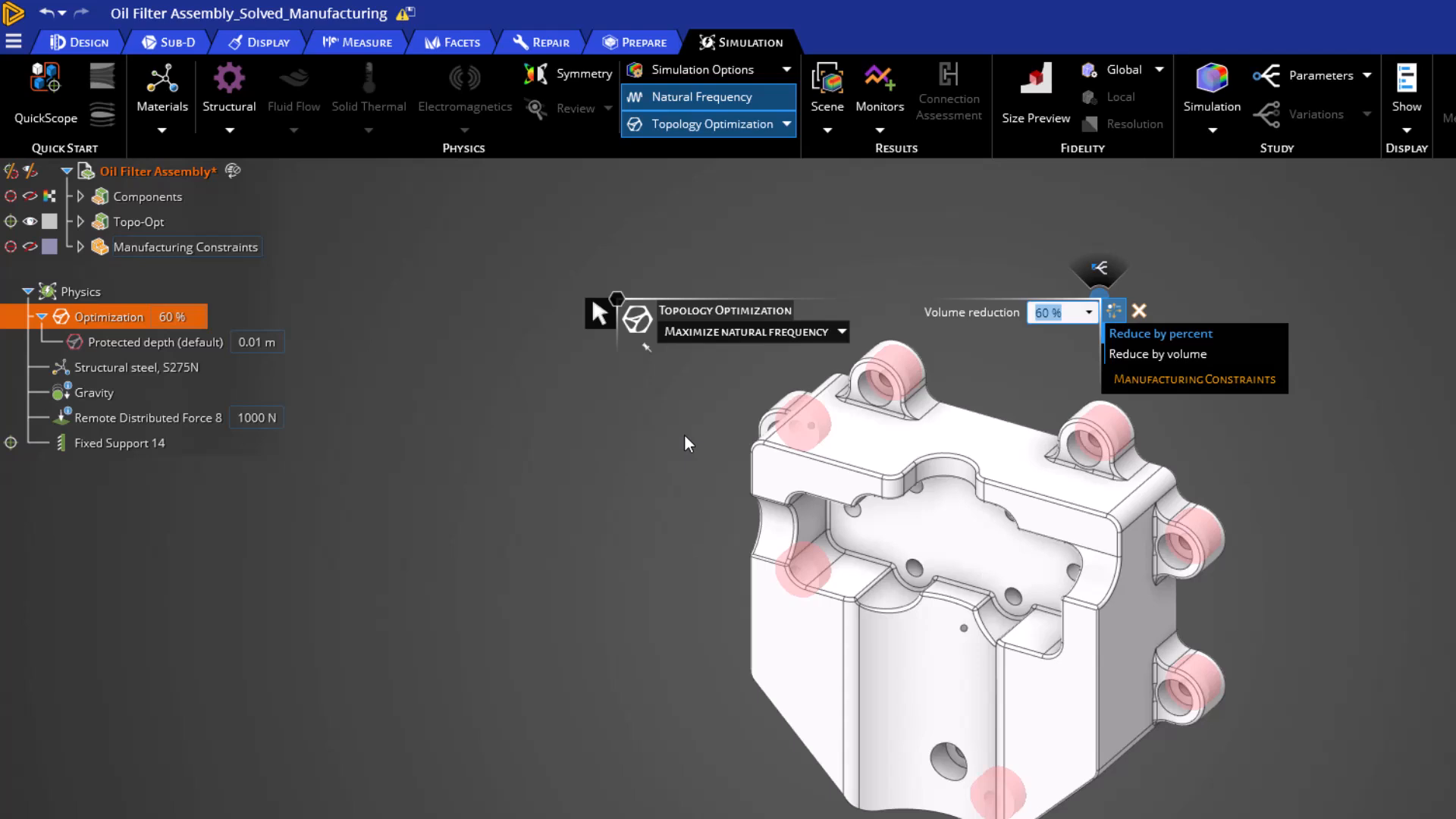
{"action": "left_click", "coordinate": [710, 337]}
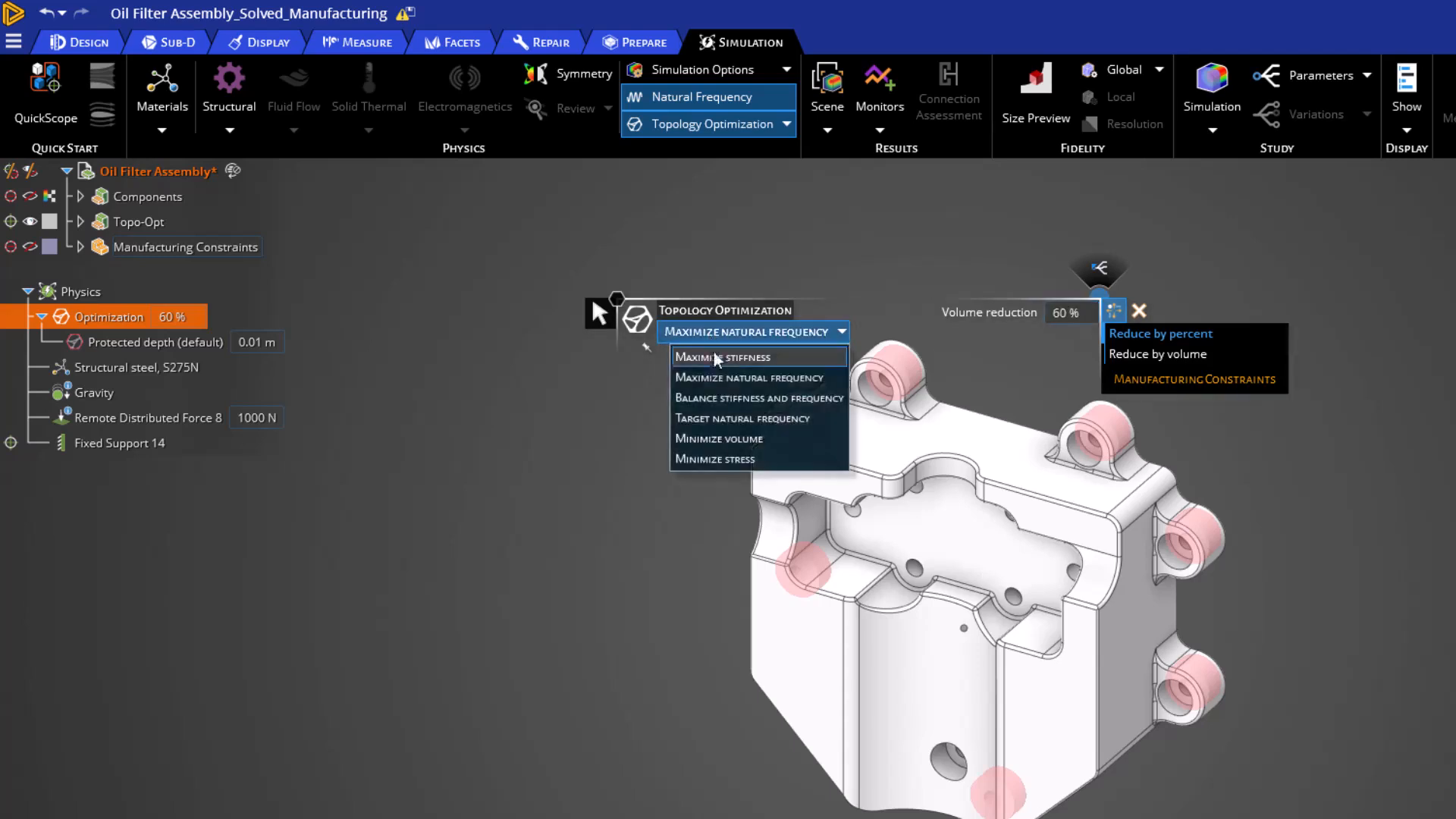
{"action": "left_click", "coordinate": [721, 397]}
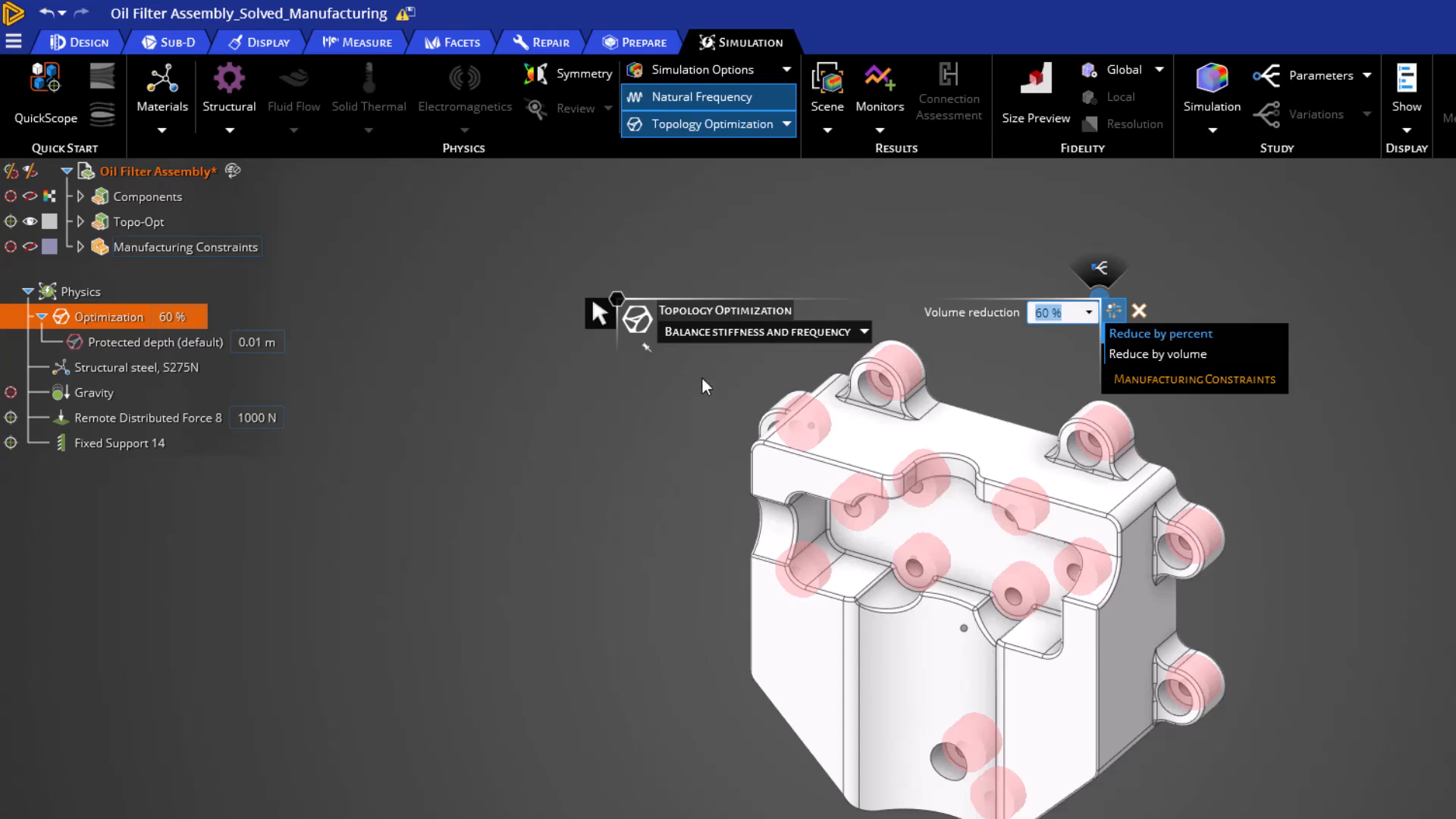
Switch the optimization objective to Target natural frequency and set the target frequency to 1000 Hz.
{"action": "left_click", "coordinate": [702, 334]}
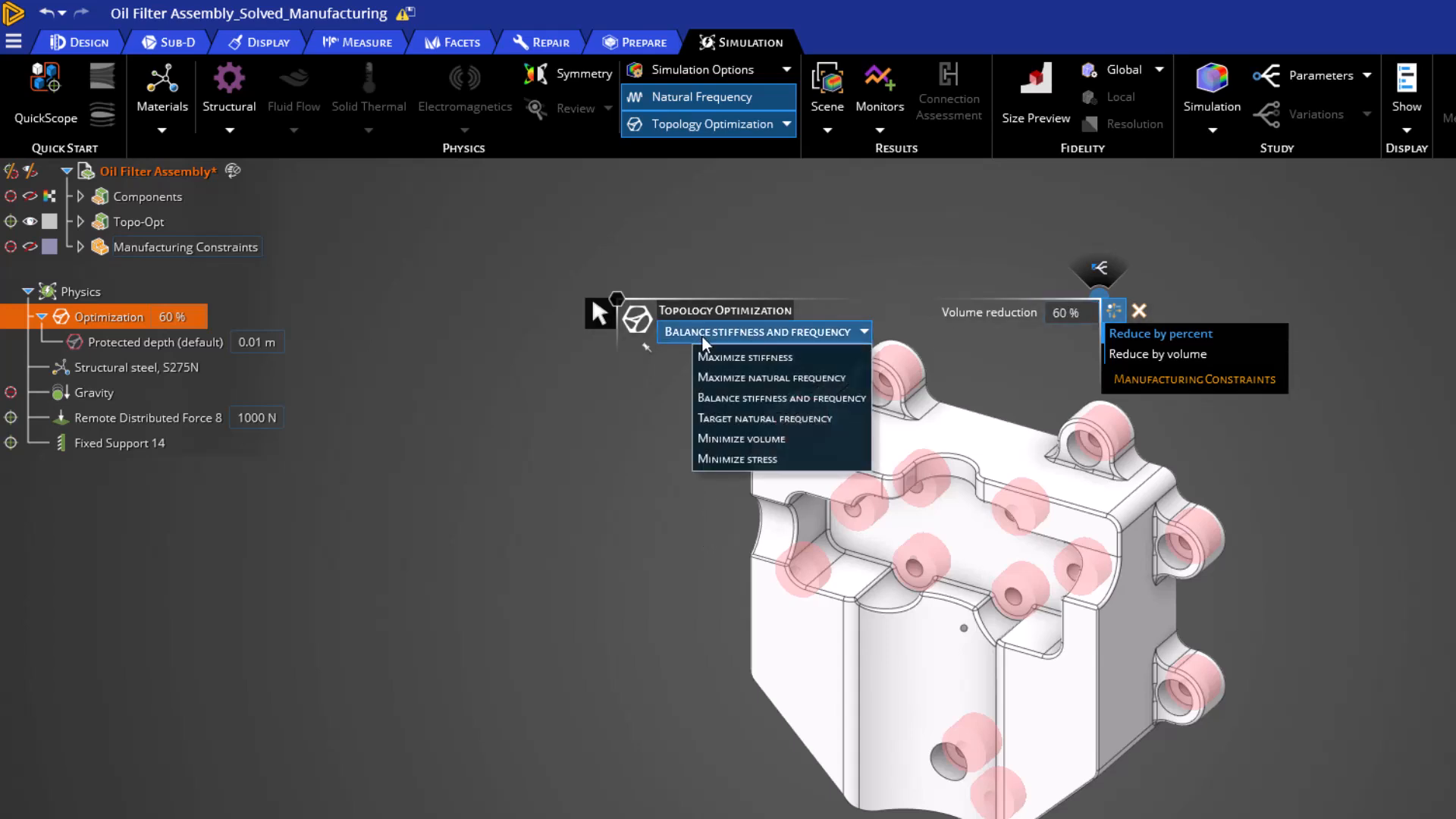
{"action": "left_click", "coordinate": [720, 418]}
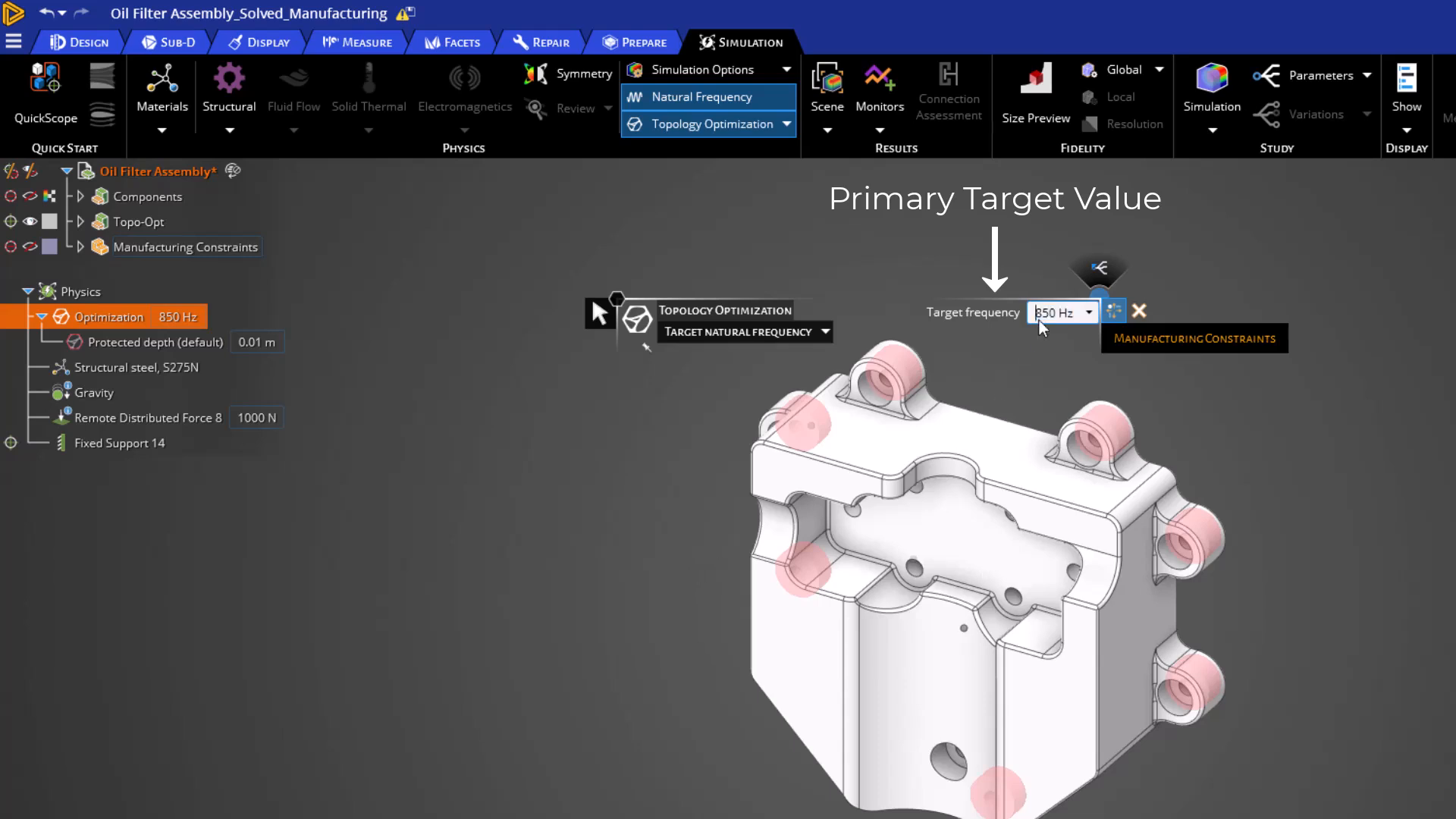
{"action": "key", "text": "Delete"}
{"action": "key", "text": "Delete"}
{"action": "key", "text": "Delete"}
{"action": "type", "text": "1000"}
{"action": "key", "text": "Return"}
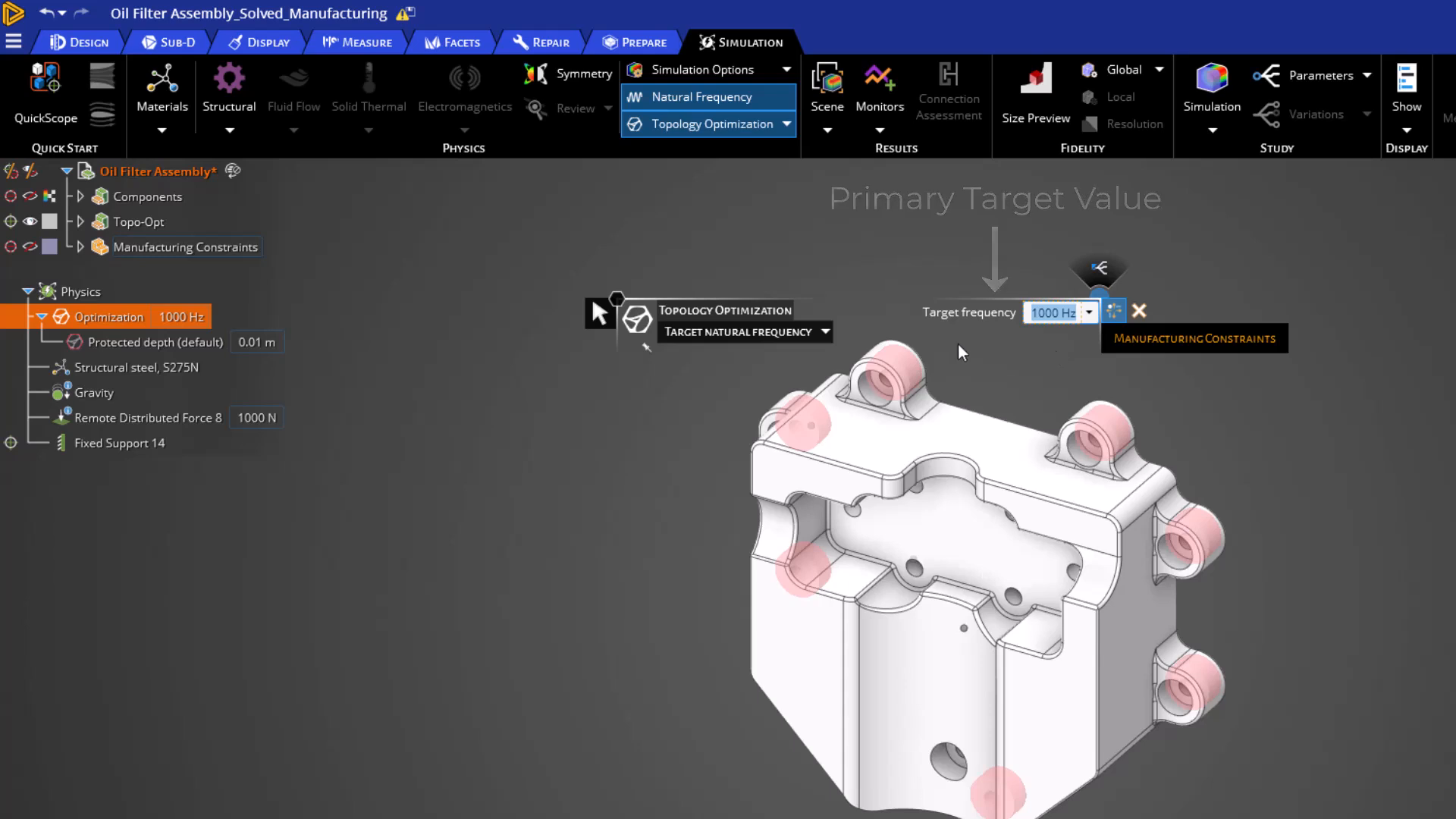
Set the objective to Minimize volume and try Principal stress, Factor of safety and Stiffness reduction as its limiting criterion.
{"action": "left_click", "coordinate": [825, 331]}
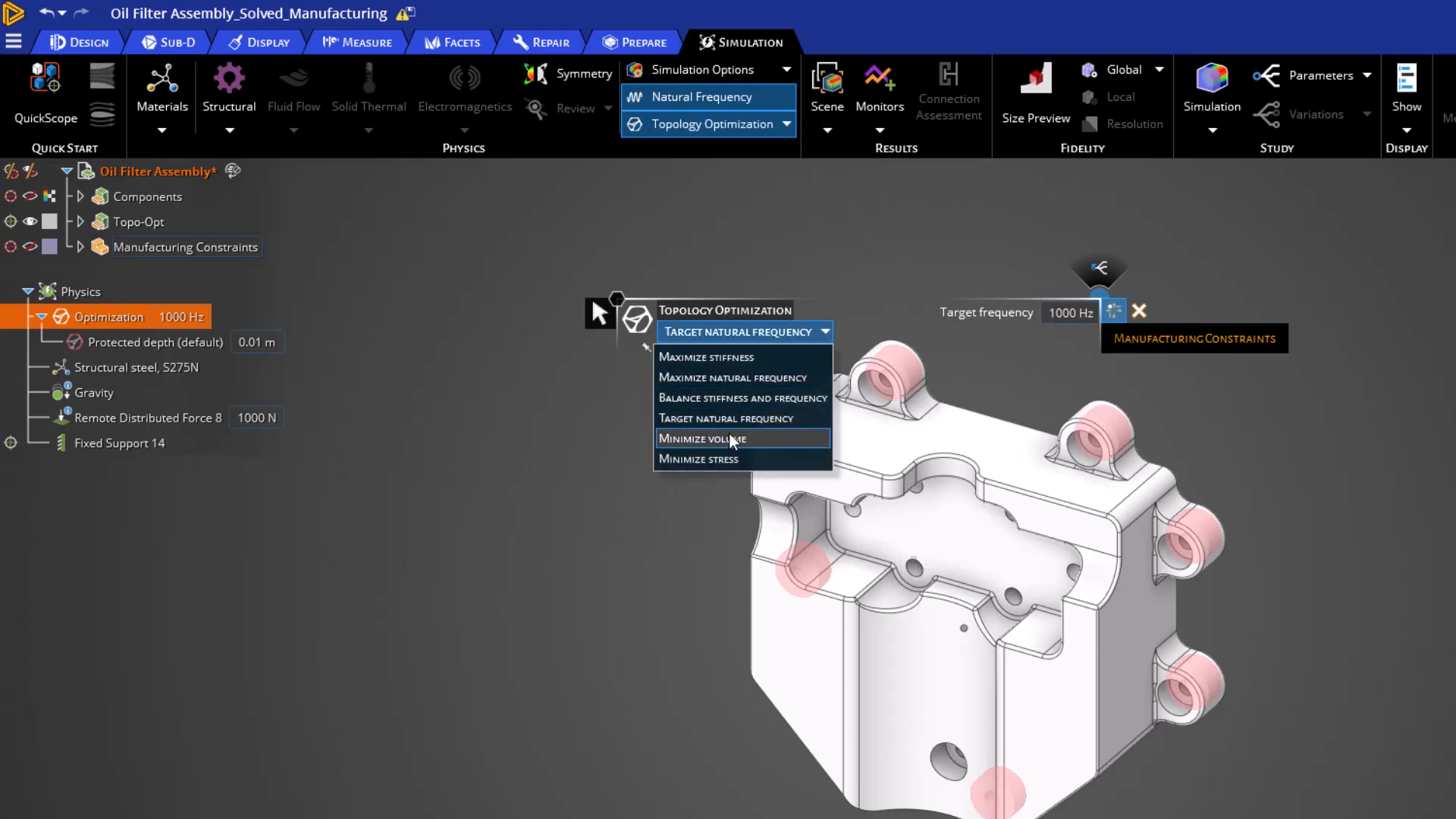
{"action": "key", "text": "Return"}
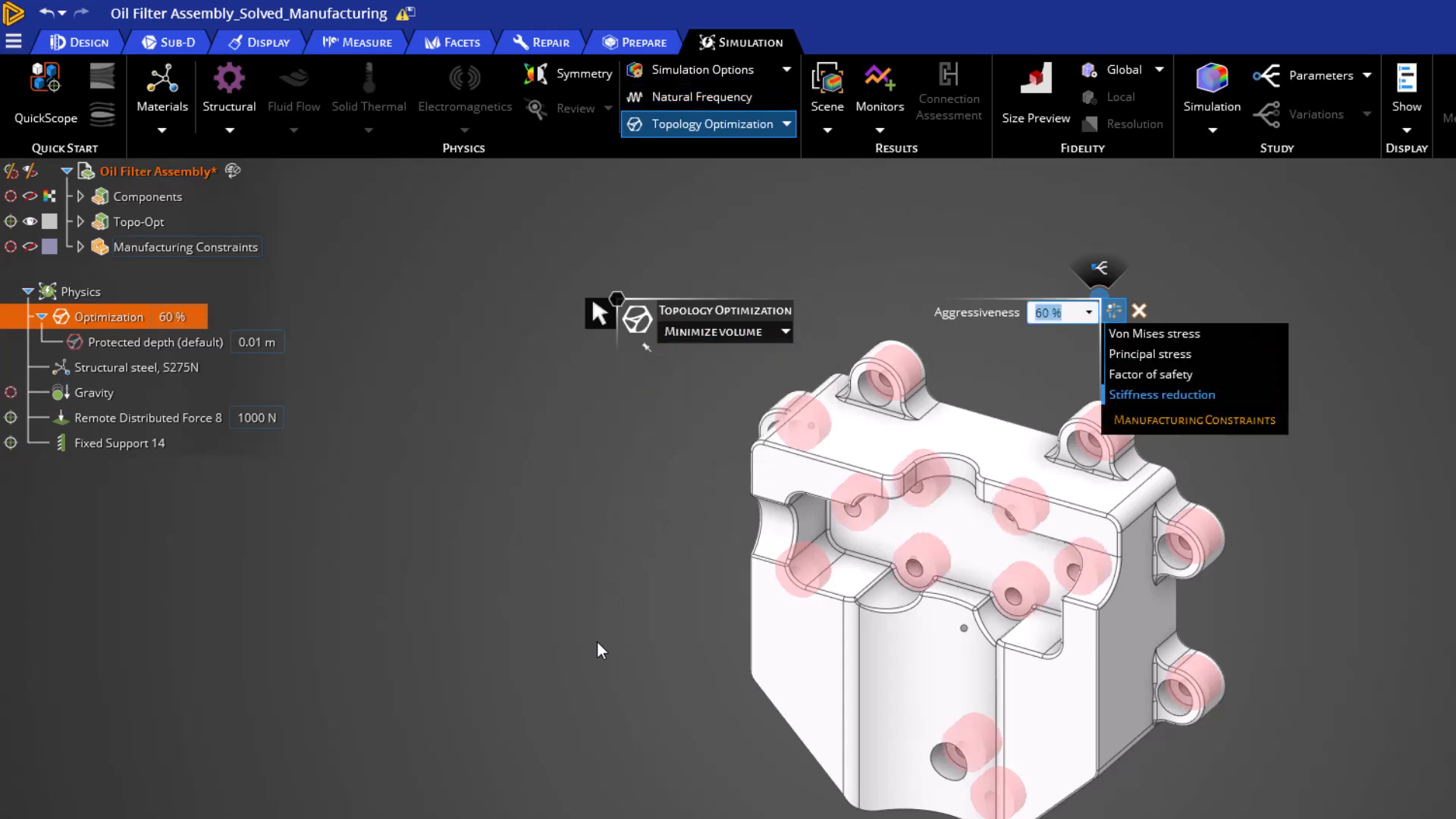
{"action": "left_click", "coordinate": [1240, 339]}
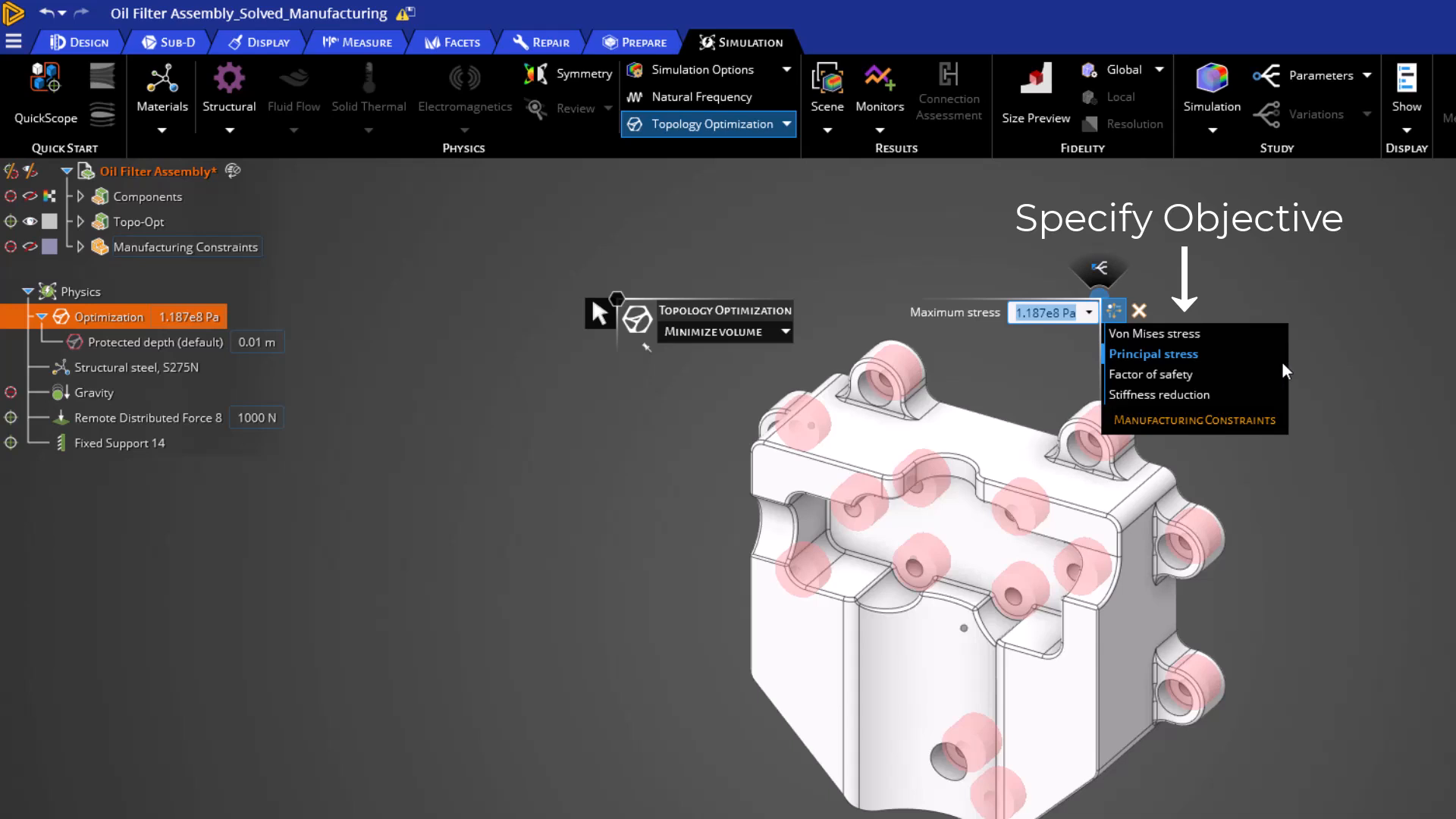
{"action": "left_click", "coordinate": [1271, 382]}
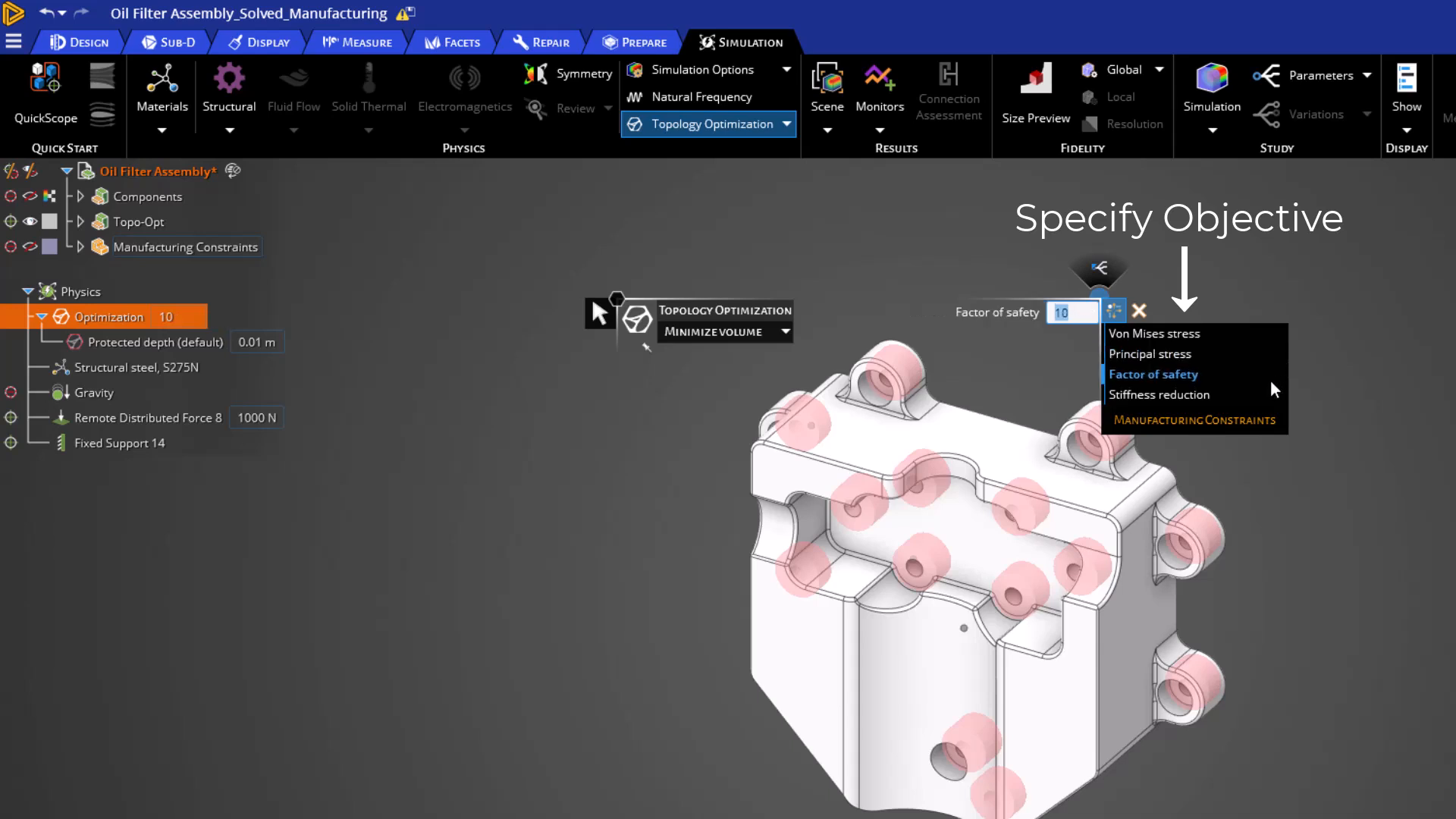
{"action": "left_click", "coordinate": [1269, 393]}
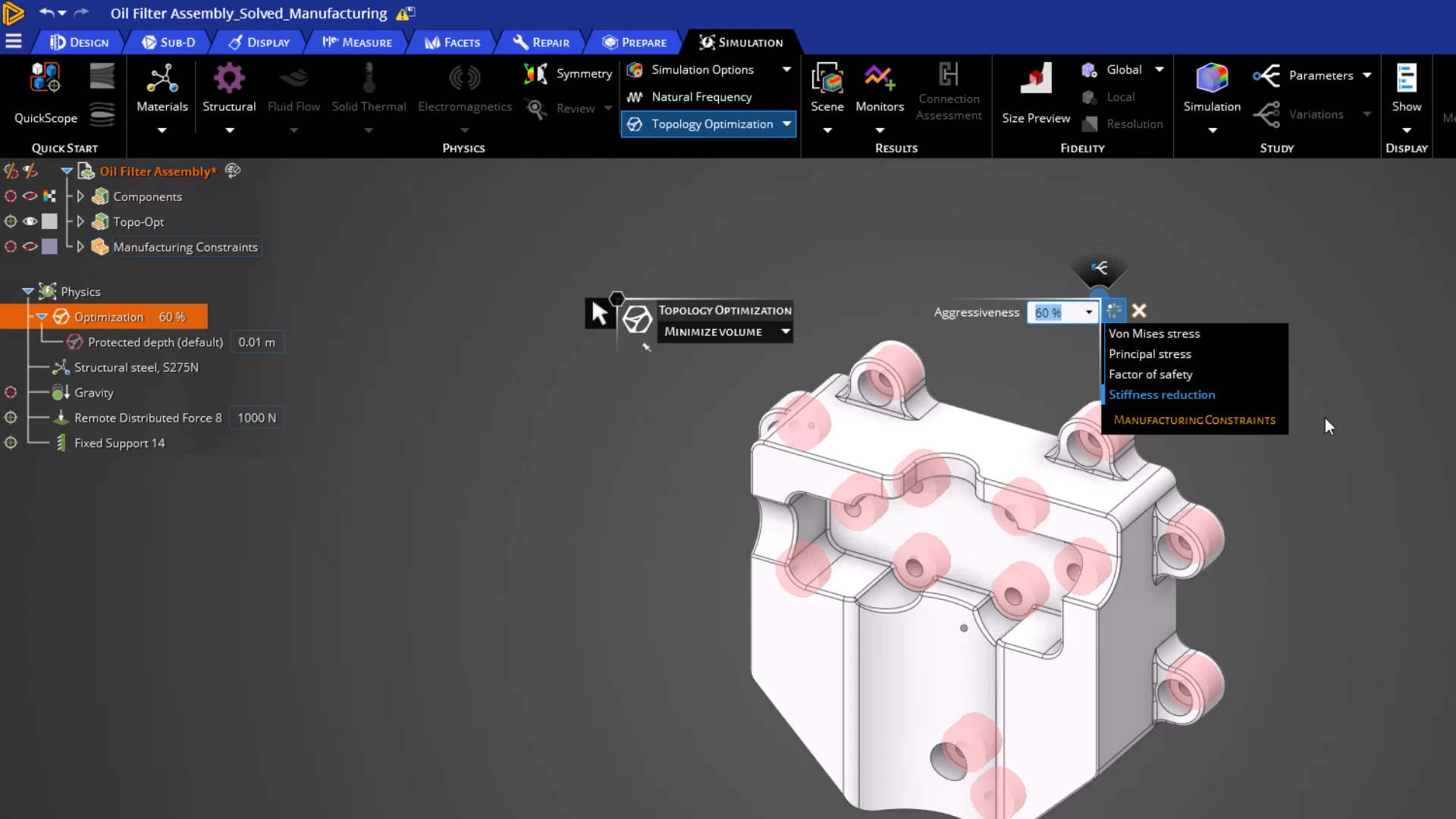
Try the Minimize stress objective and return the topology optimization to Maximize stiffness.
{"action": "left_click", "coordinate": [735, 332]}
{"action": "left_click", "coordinate": [707, 460]}
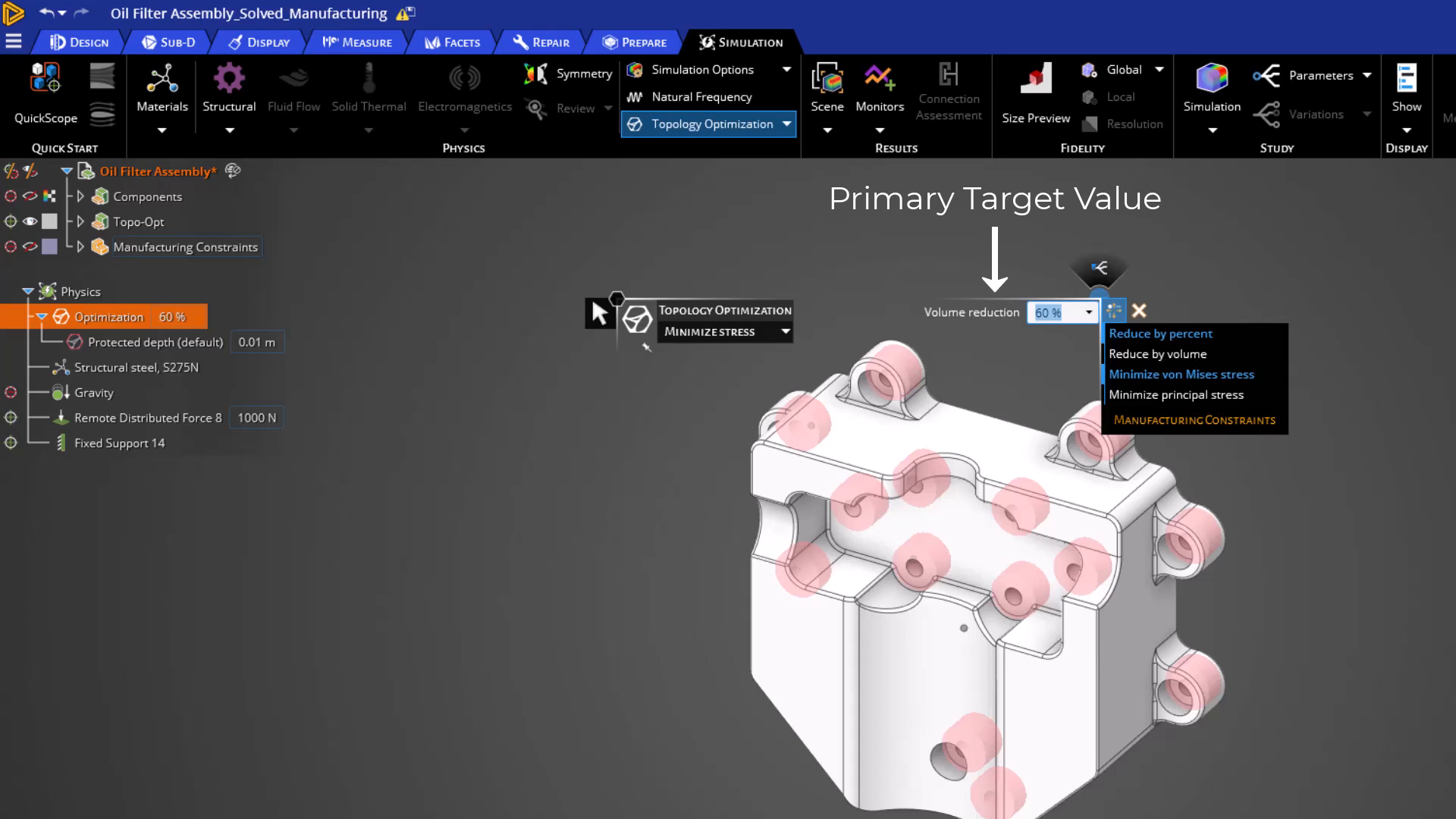
{"action": "left_click", "coordinate": [736, 334]}
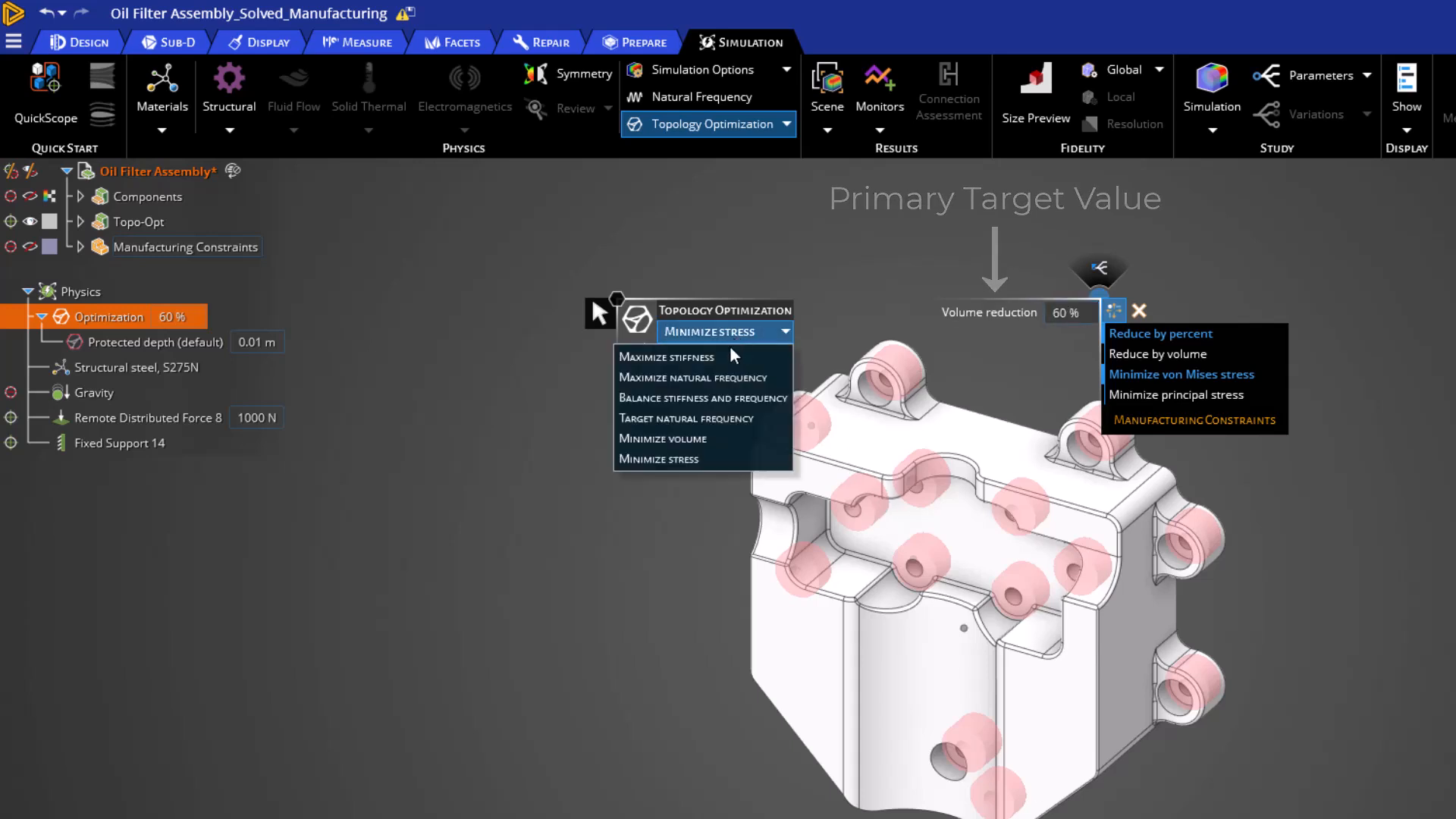
{"action": "left_click", "coordinate": [728, 357]}
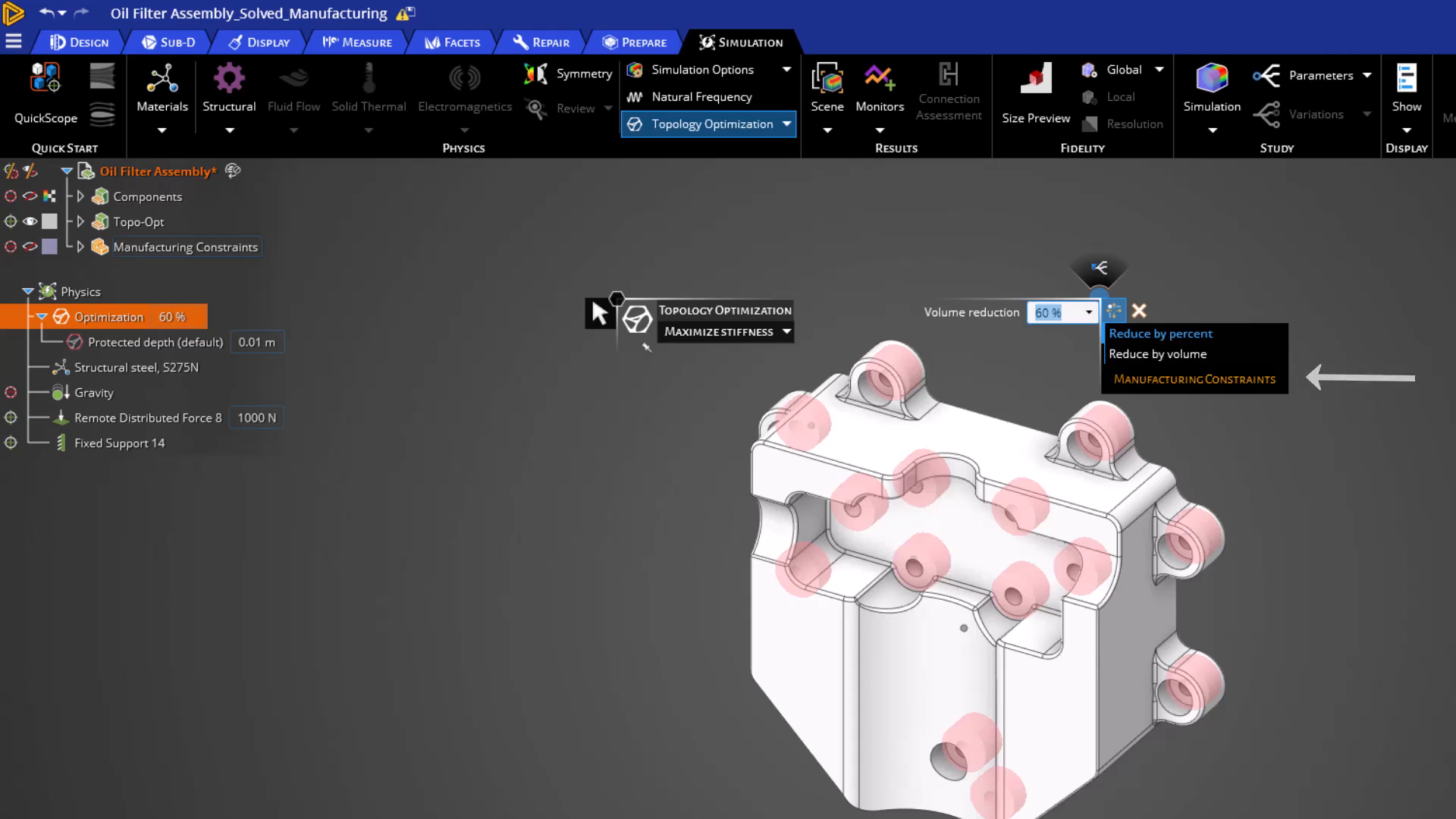
Add a minimum thickness manufacturing constraint to the optimization and set it to 0.01 m.
{"action": "left_click", "coordinate": [1276, 382]}
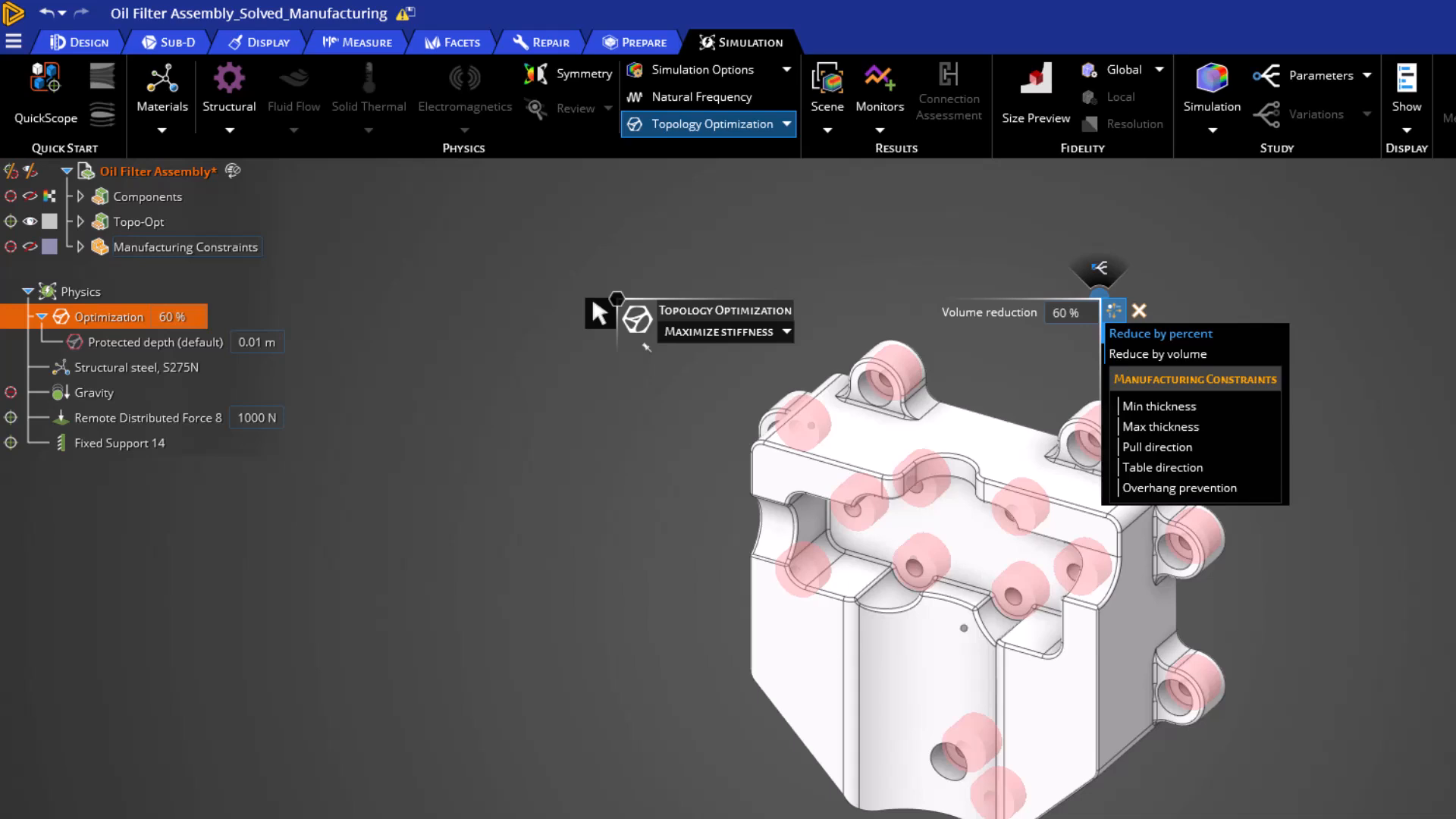
{"action": "left_click", "coordinate": [1243, 408]}
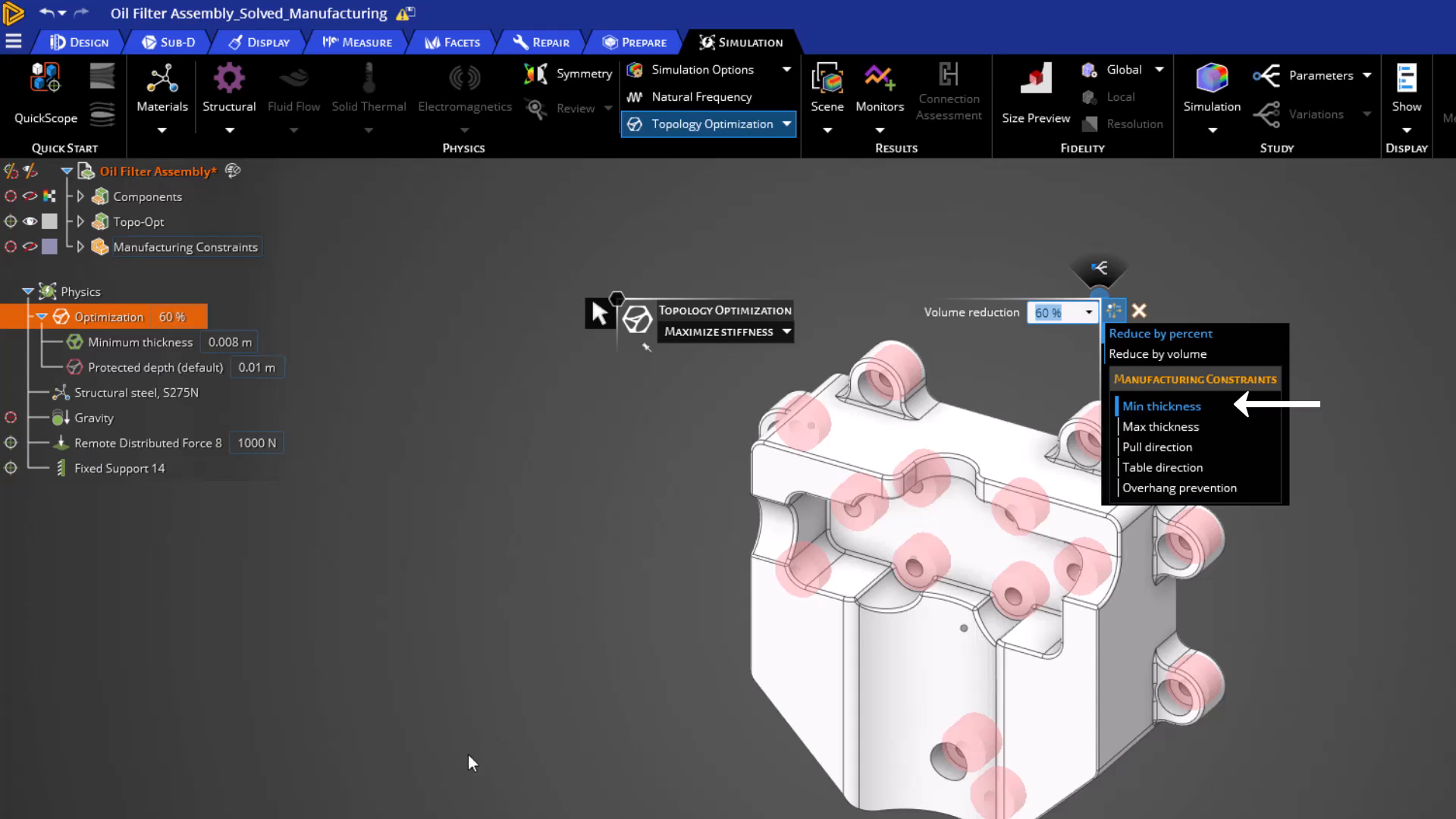
{"action": "left_click", "coordinate": [243, 342]}
{"action": "type", "text": ".0"}
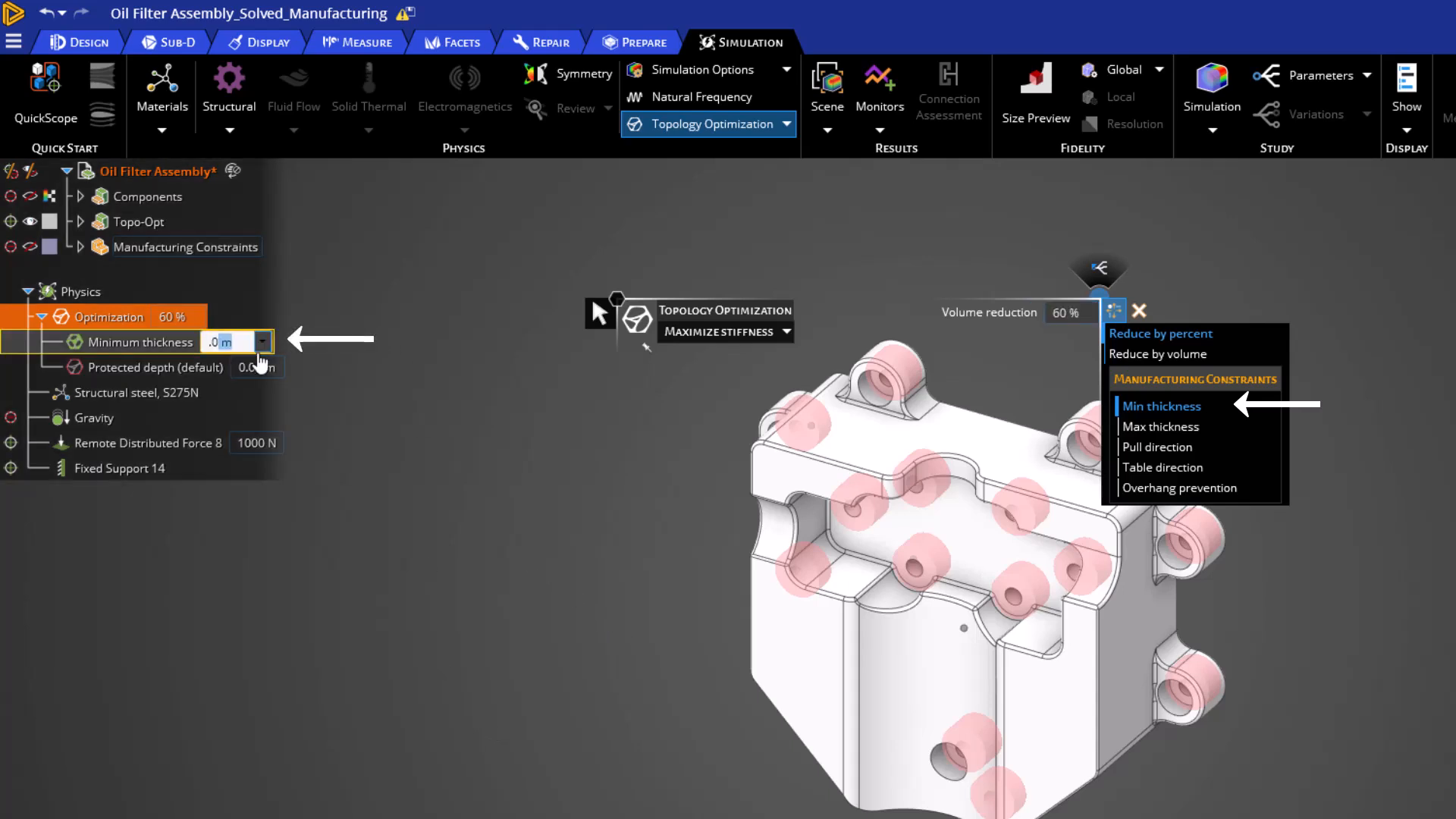
{"action": "type", "text": "1"}
{"action": "key", "text": "Tab"}
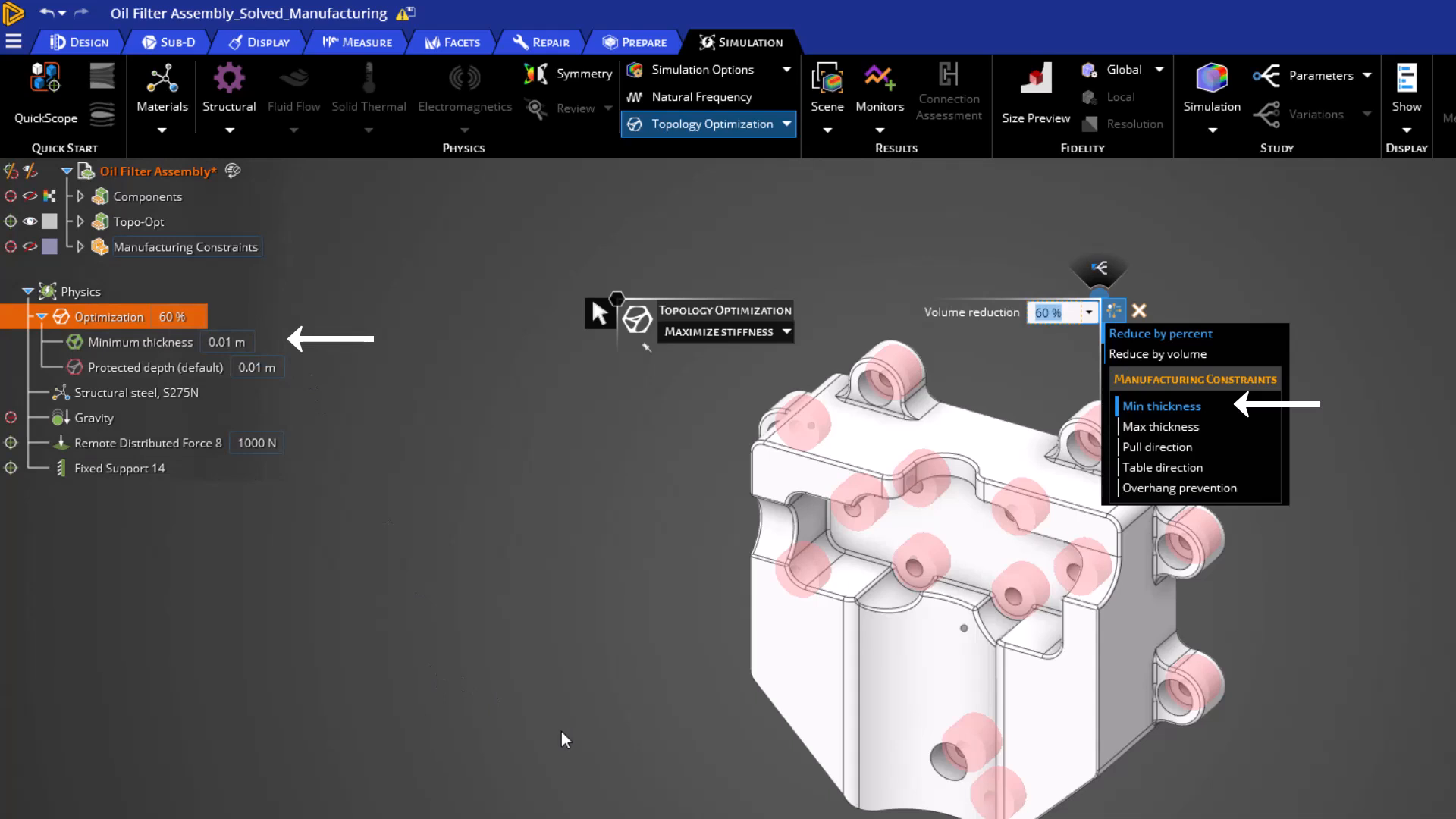
Replace the minimum thickness constraint with a pull direction constraint and turn off its Bidirectional option.
{"action": "left_click", "coordinate": [1171, 404]}
{"action": "key", "text": "Delete"}
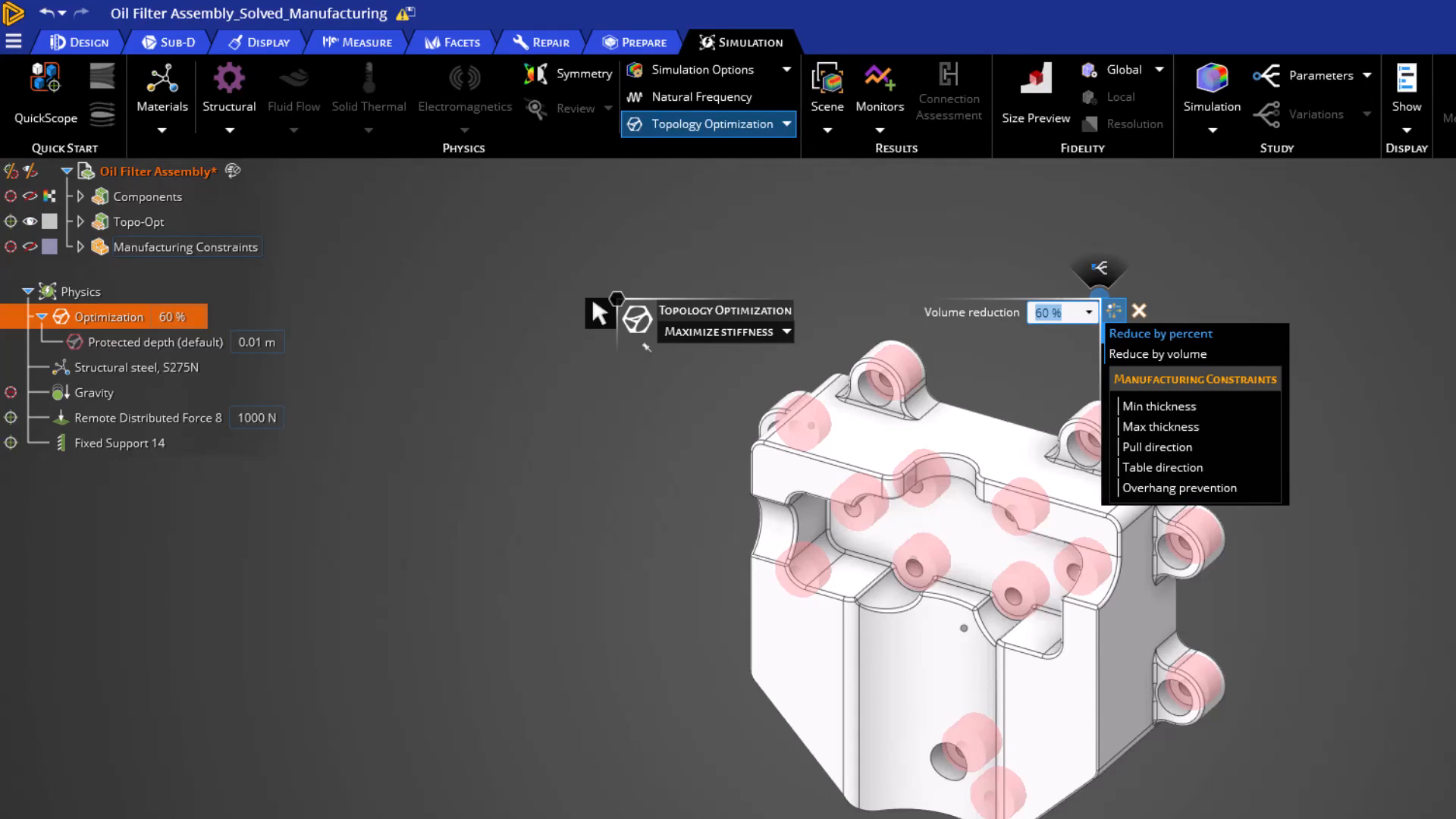
{"action": "left_click", "coordinate": [1180, 449]}
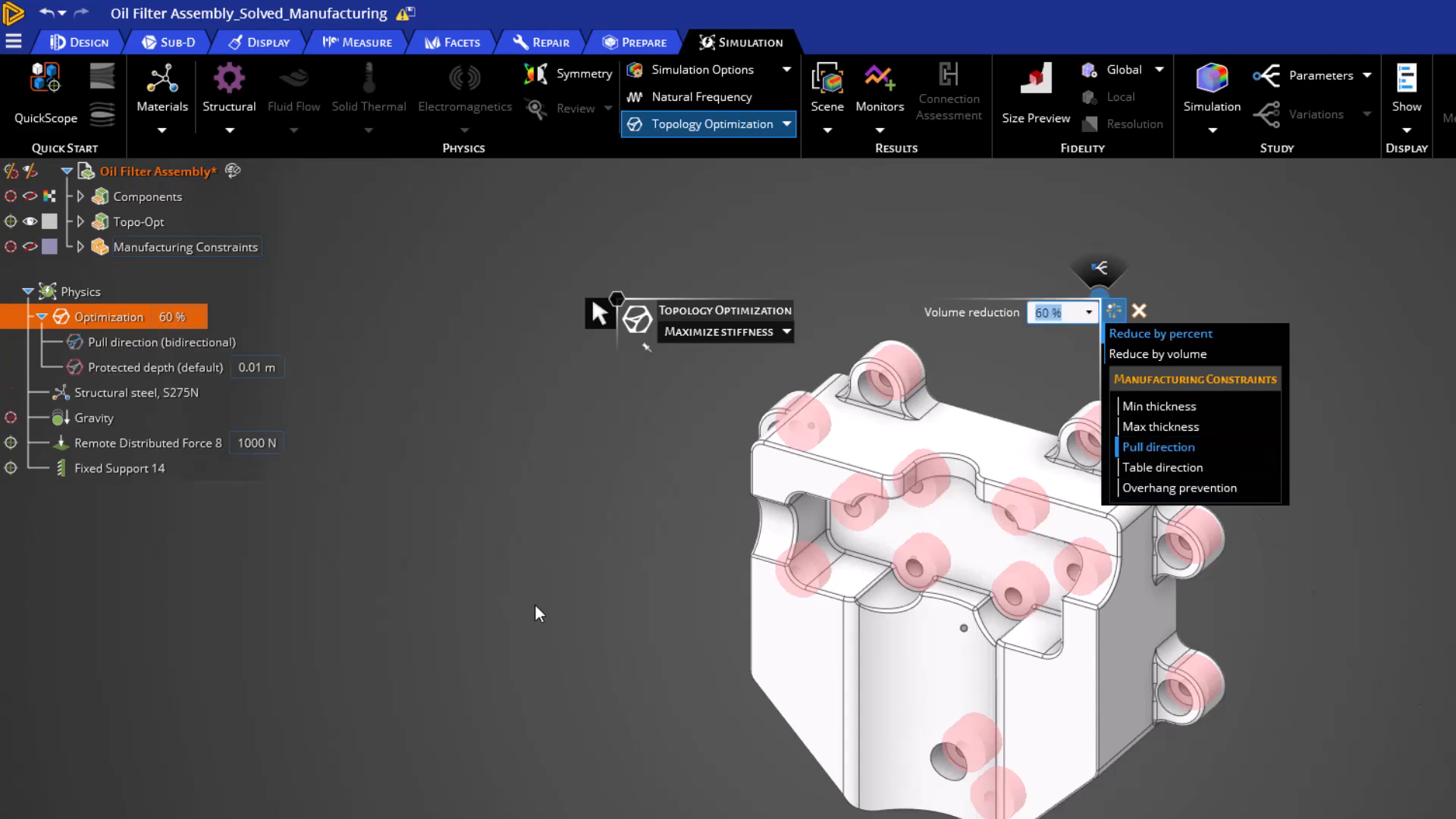
{"action": "left_click", "coordinate": [124, 345]}
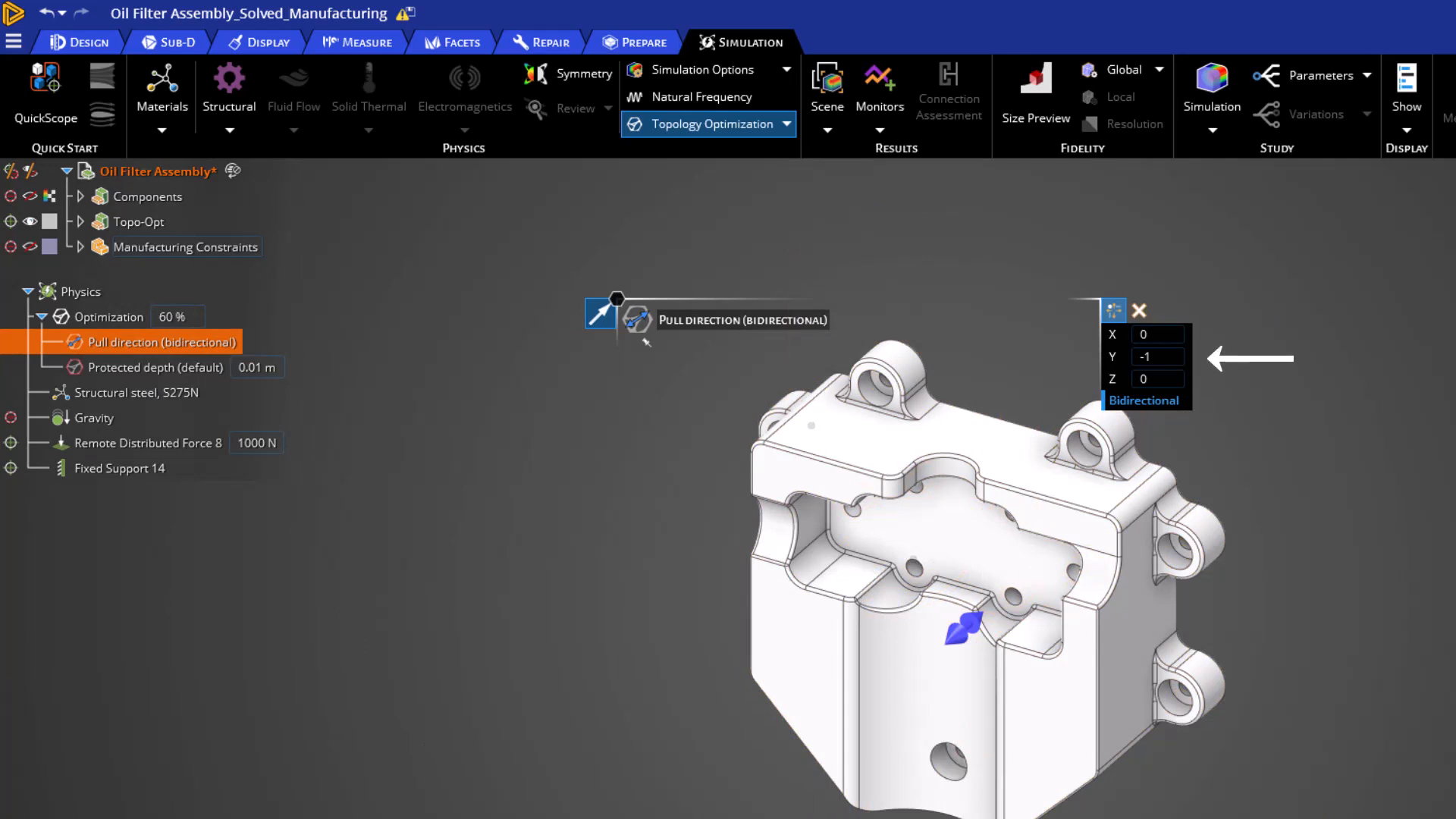
{"action": "middle_click_drag", "start_coordinate": [486, 804], "coordinate": [732, 637]}
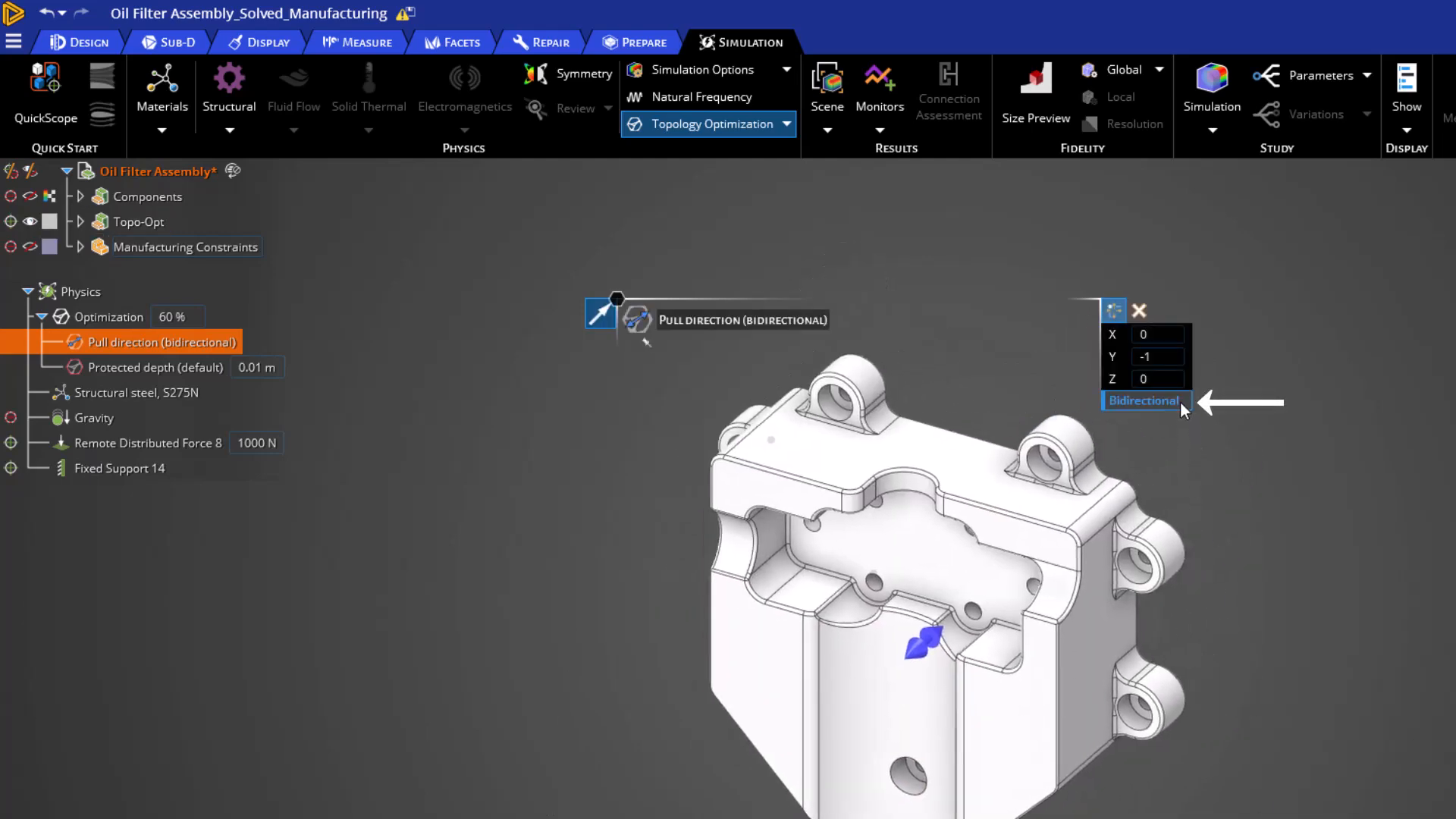
{"action": "left_click", "coordinate": [1180, 402]}
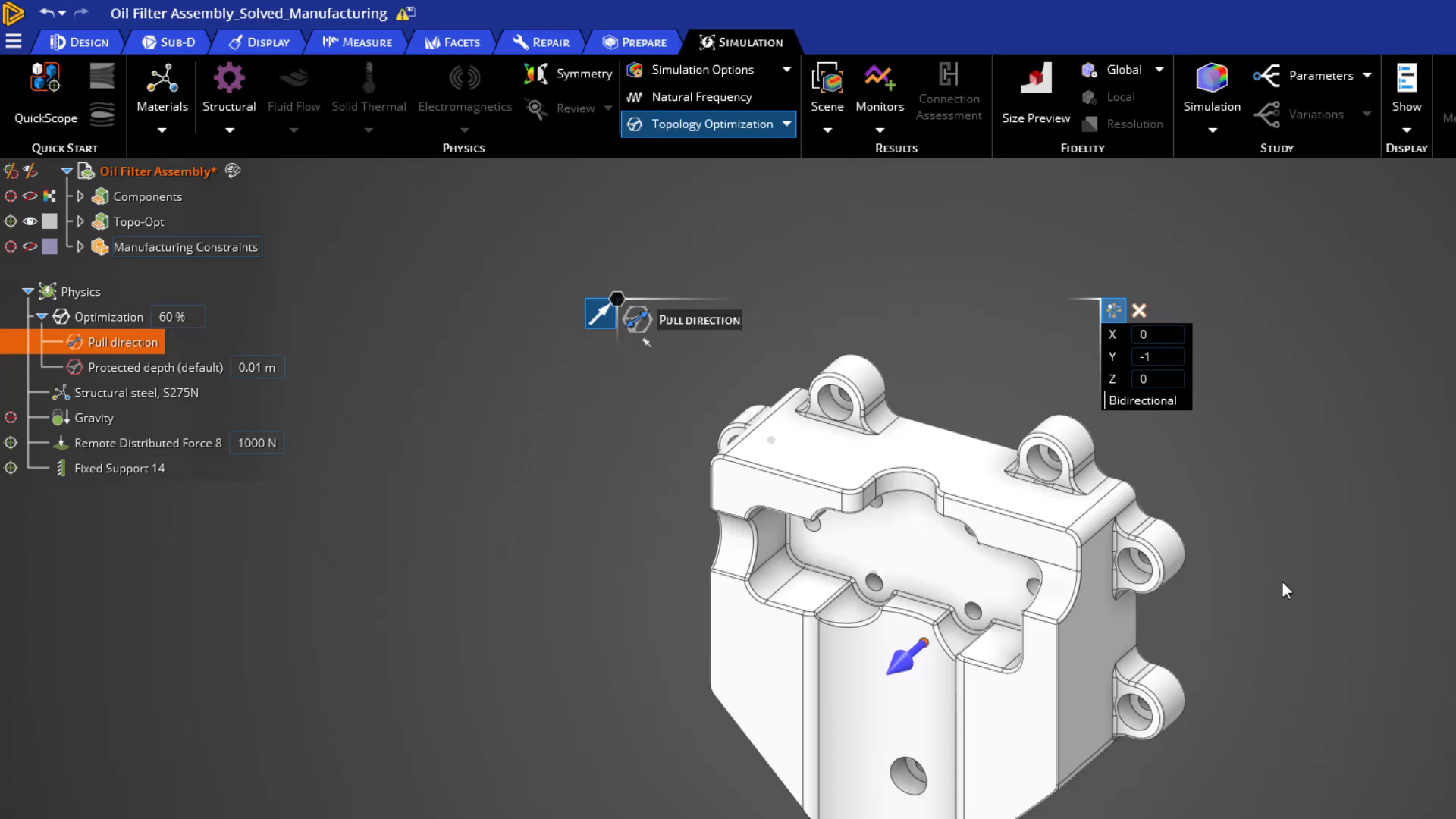
Apply a table direction manufacturing constraint to the optimization and orient it along X 0, Y -1, Z 0.
{"action": "left_click", "coordinate": [103, 317]}
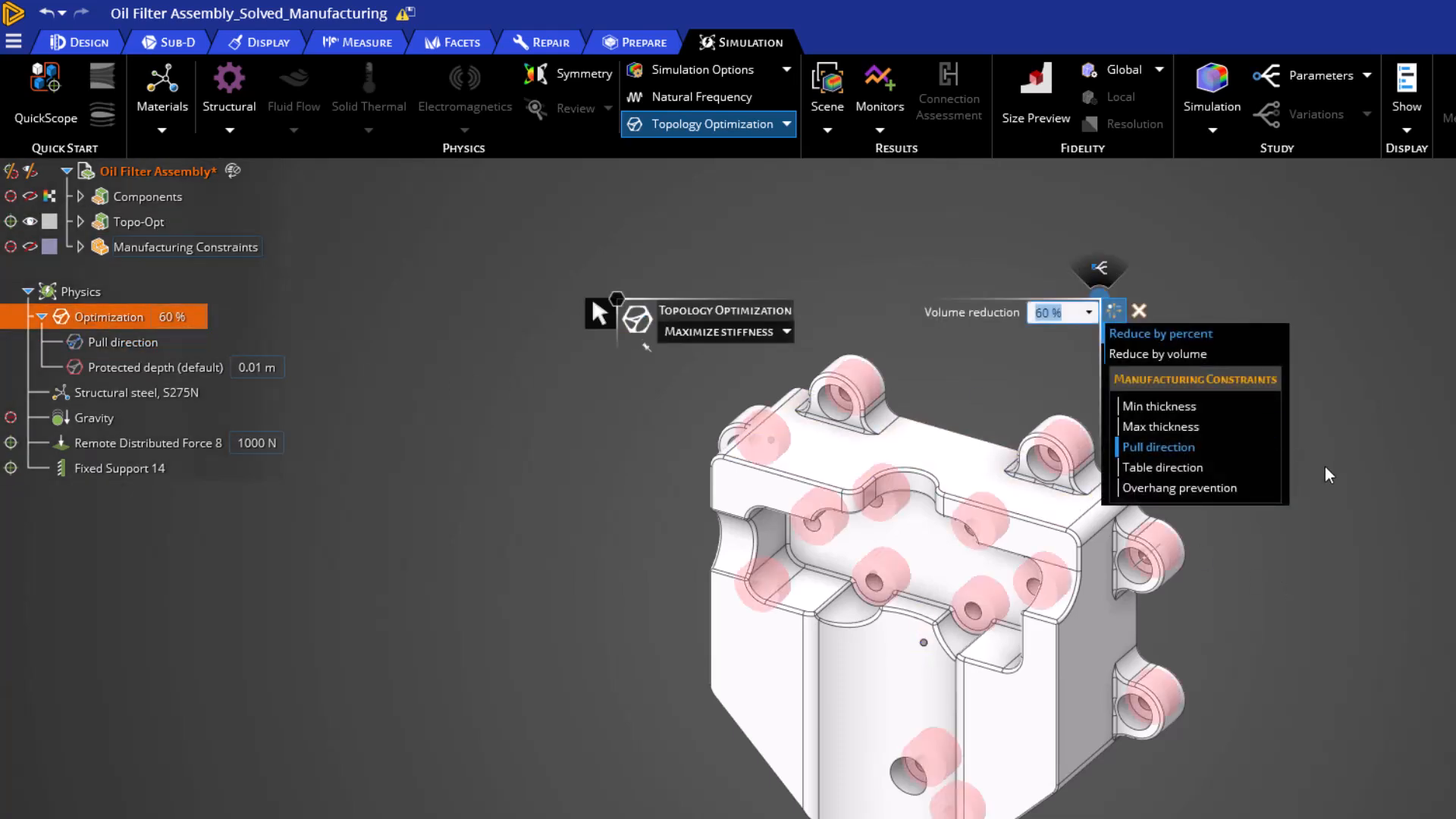
{"action": "left_click", "coordinate": [1200, 471]}
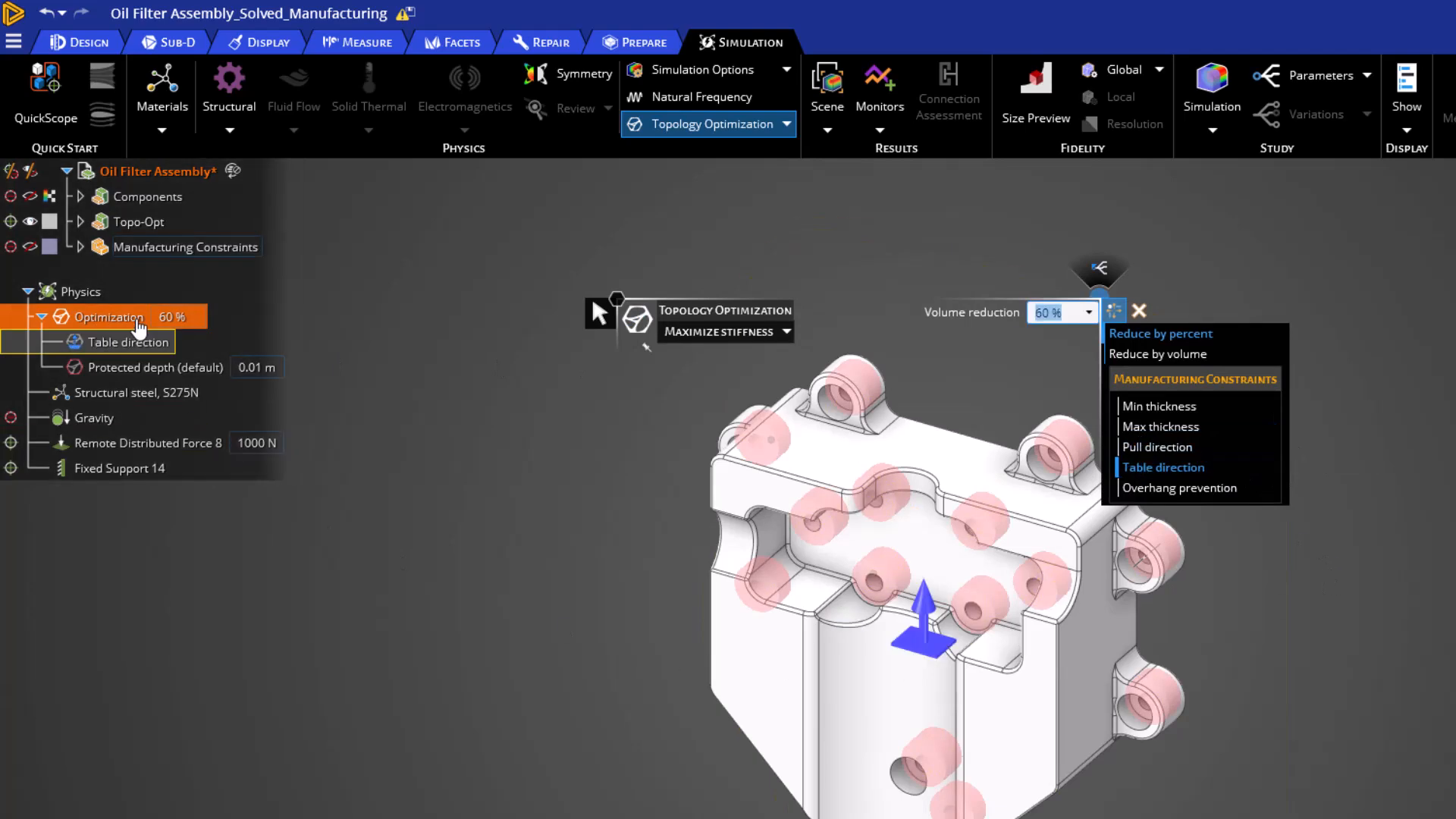
{"action": "left_click", "coordinate": [125, 342]}
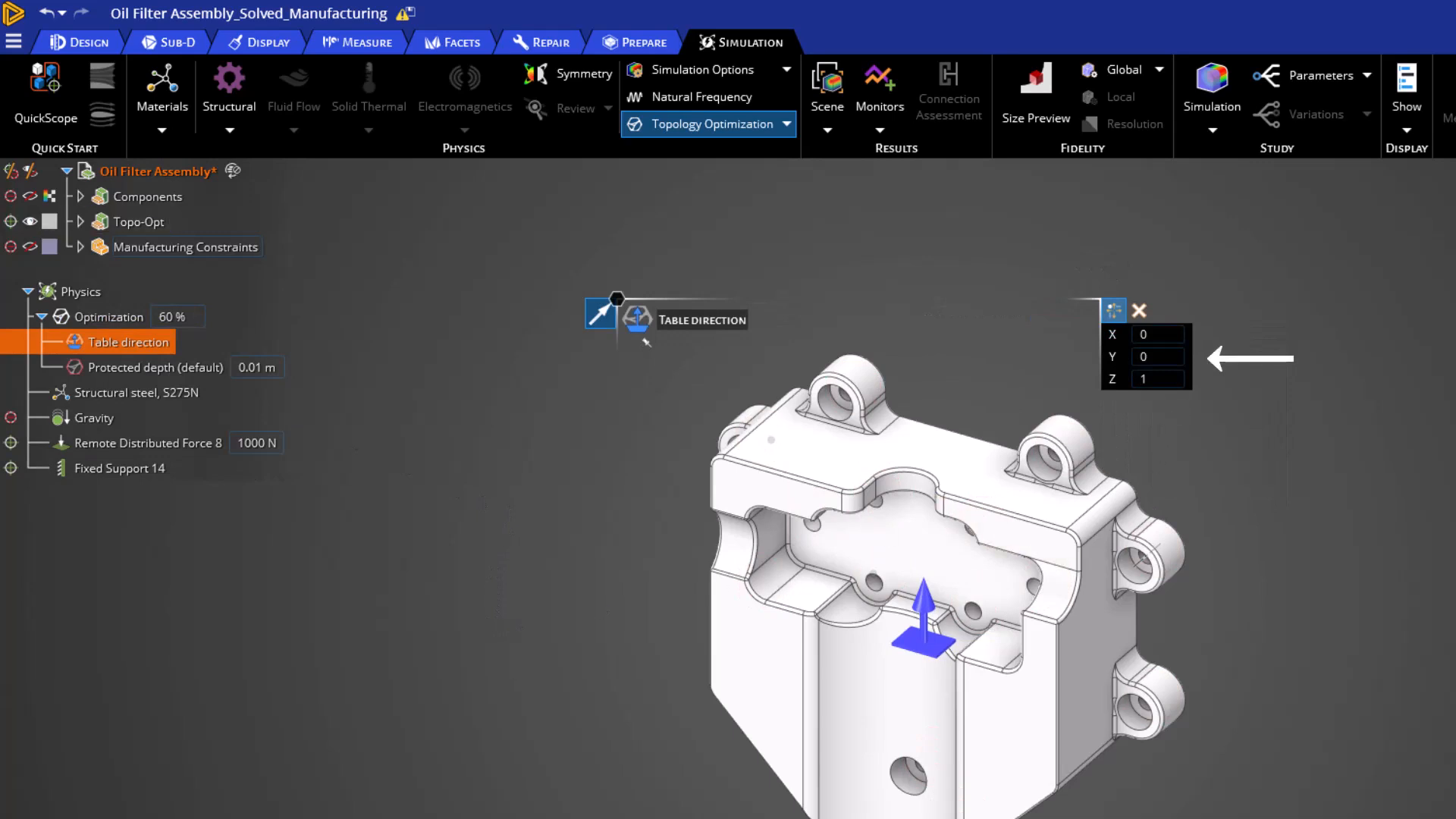
{"action": "left_click", "coordinate": [1178, 358]}
{"action": "type", "text": "-0.707"}
{"action": "key", "text": "Return"}
{"action": "left_click", "coordinate": [1158, 378]}
{"action": "type", "text": "0"}
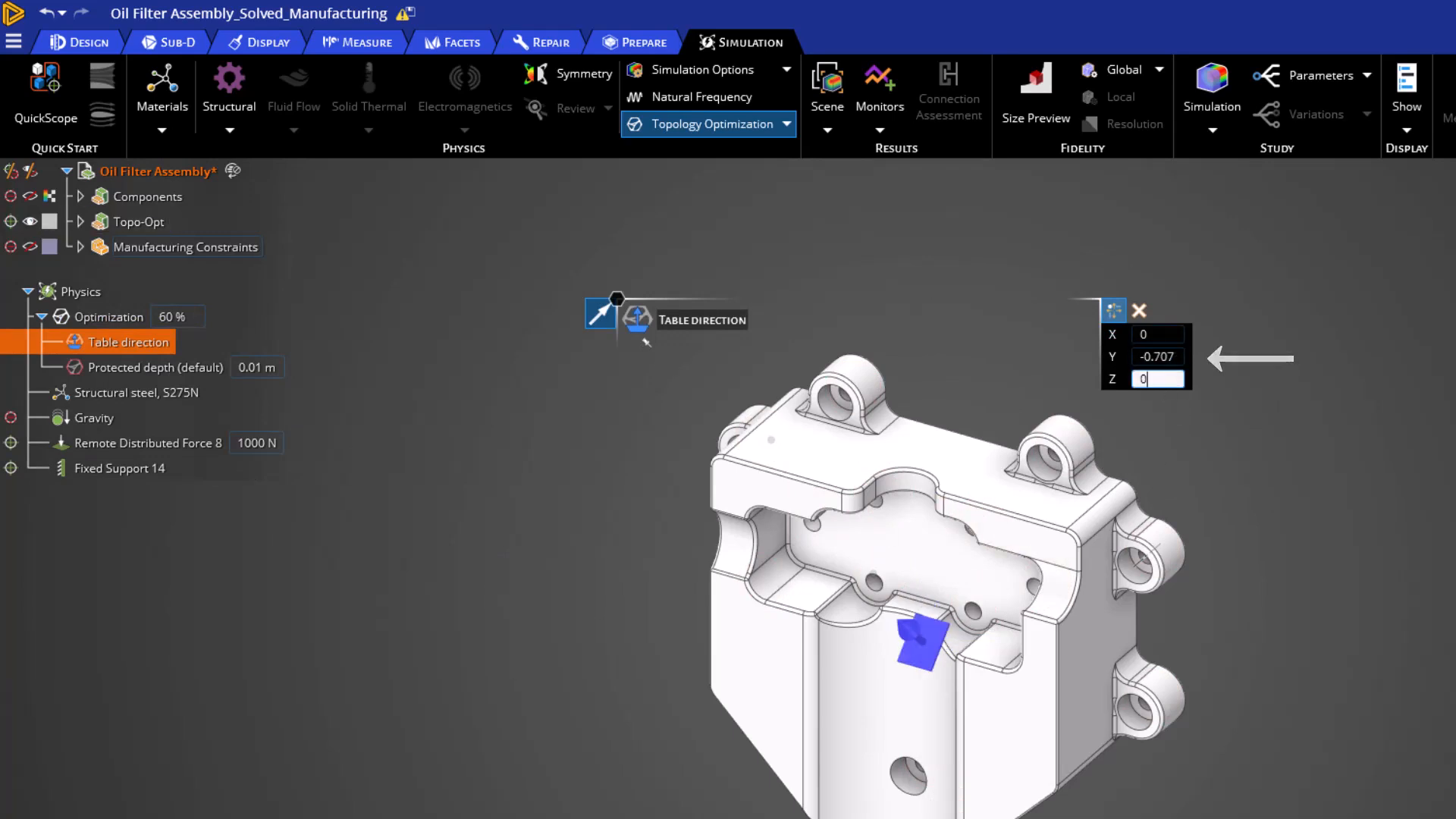
{"action": "key", "text": "Return"}
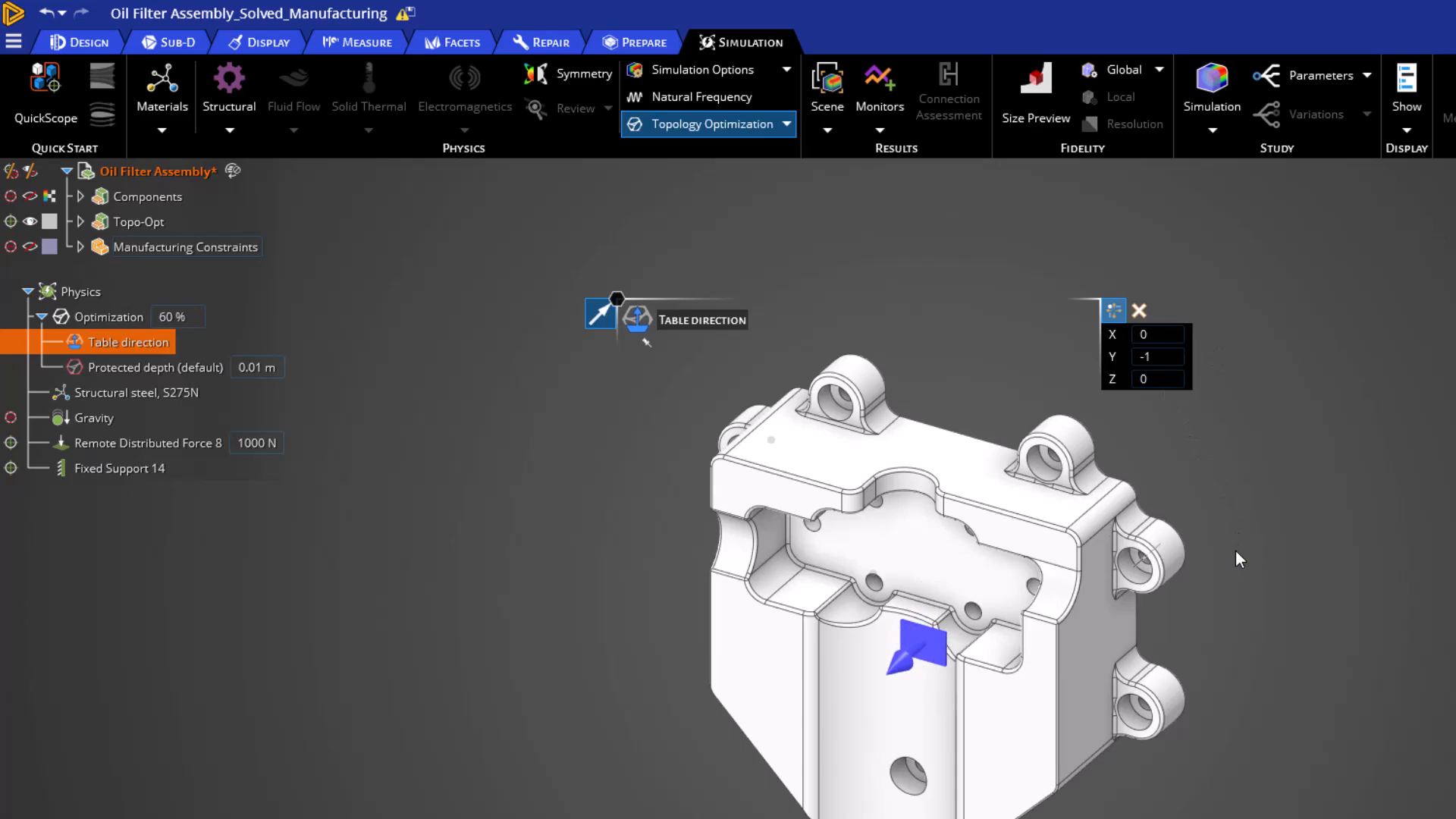
Finish editing the constraint, hide the Topo-Opt component and show the Manufacturing Constraints component to compare its optimized parts.
{"action": "left_click", "coordinate": [575, 407]}
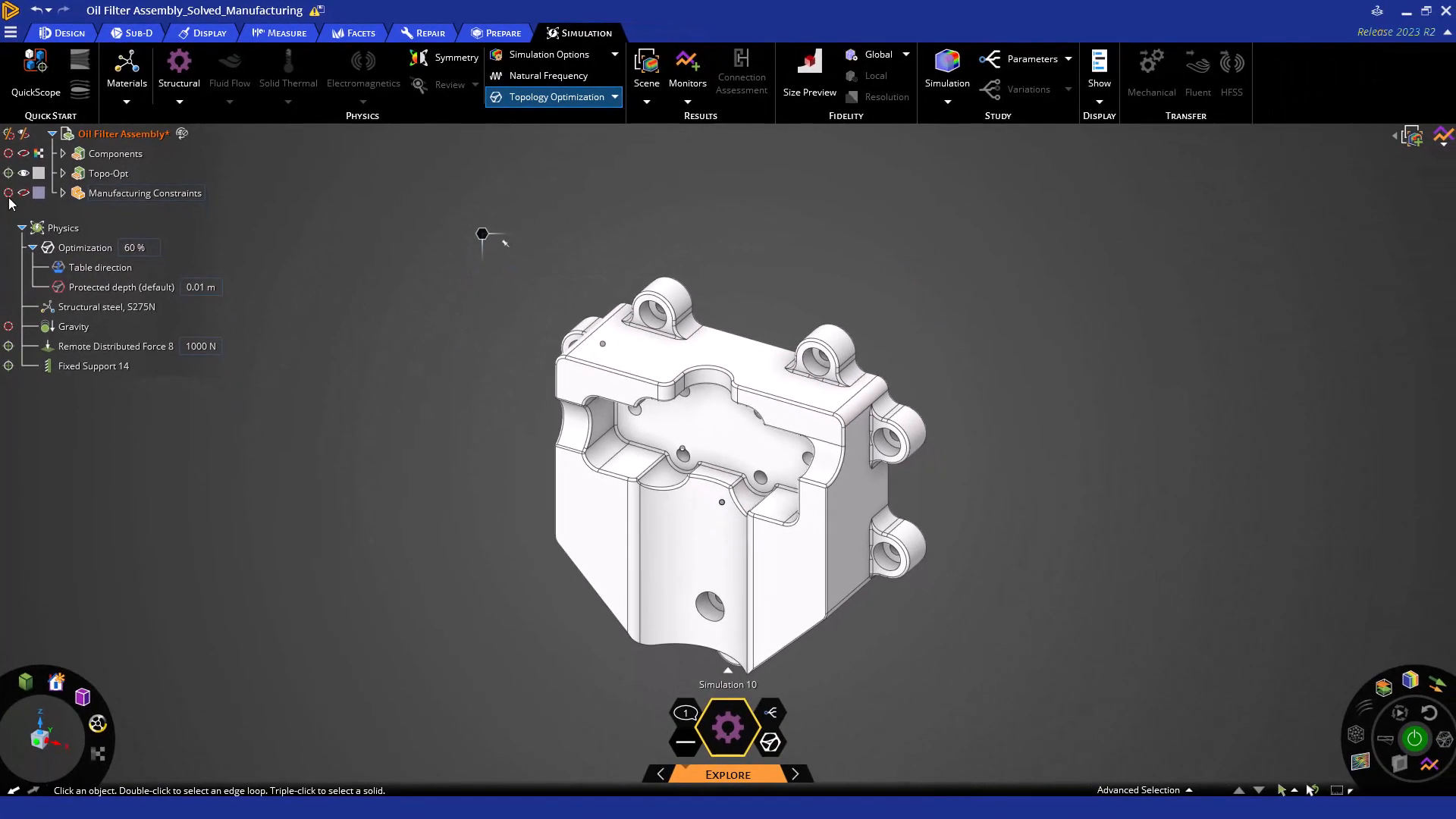
{"action": "left_click", "coordinate": [27, 195]}
{"action": "left_click", "coordinate": [24, 174]}
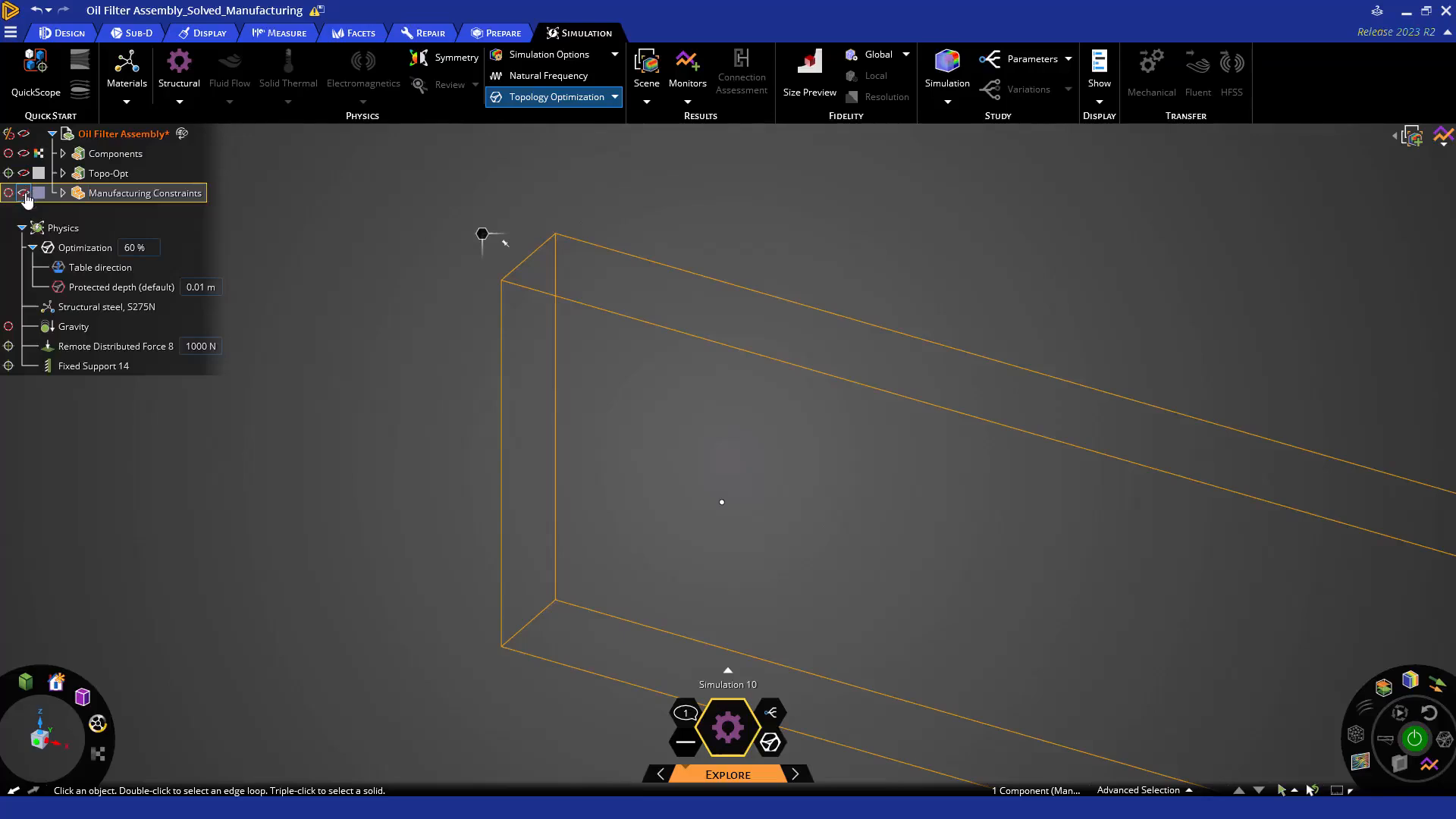
{"action": "left_click", "coordinate": [23, 192]}
{"action": "mouse_move", "coordinate": [531, 445]}
{"action": "middle_mouse_down"}
{"action": "mouse_move", "coordinate": [442, 387]}
{"action": "mouse_move", "coordinate": [481, 490]}
{"action": "mouse_move", "coordinate": [513, 444]}
{"action": "mouse_move", "coordinate": [584, 497]}
{"action": "mouse_move", "coordinate": [553, 507]}
{"action": "middle_mouse_up"}
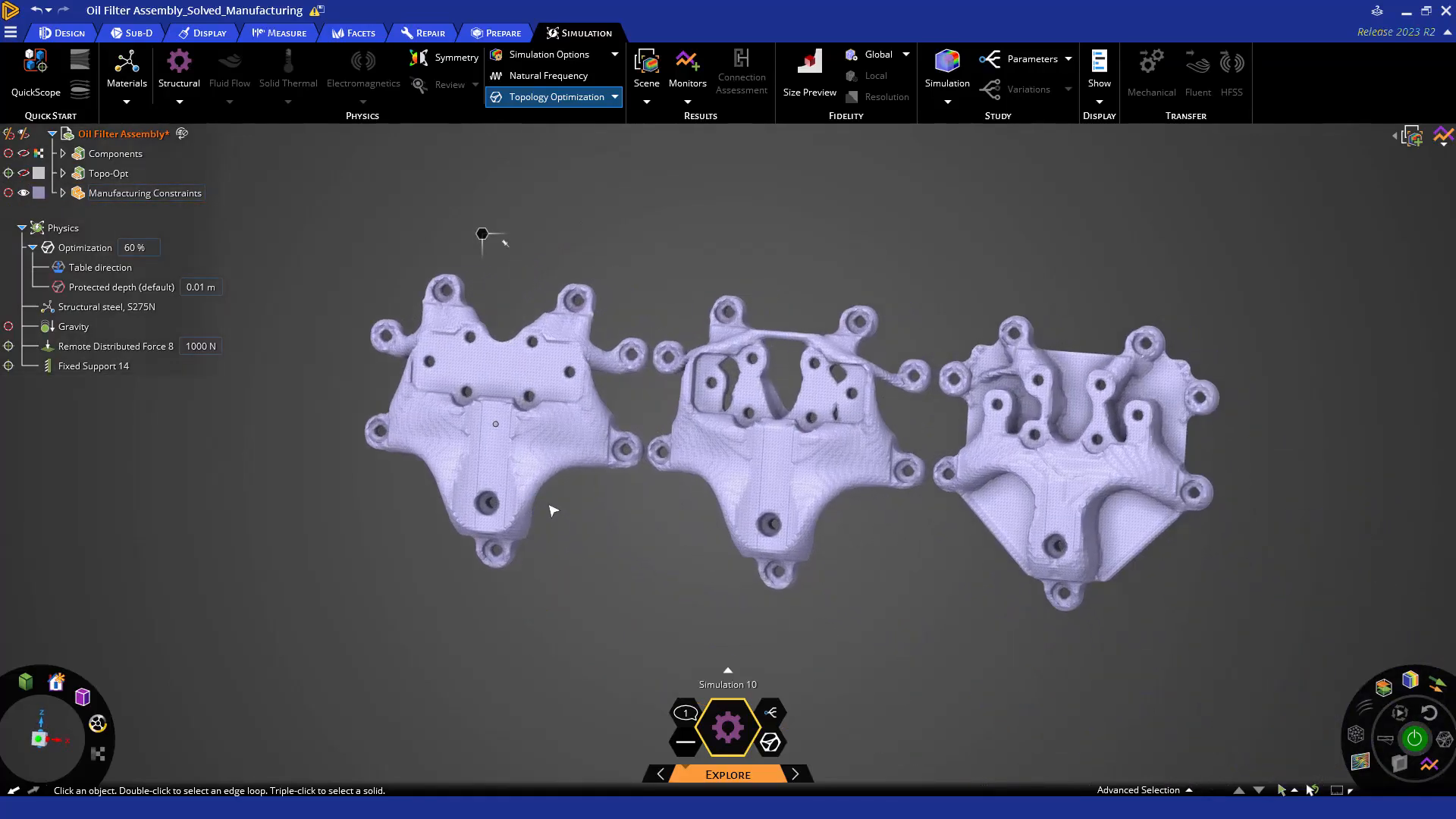
Hide the Manufacturing Constraints component and show the Topo-Opt component again.
{"action": "left_click", "coordinate": [40, 741]}
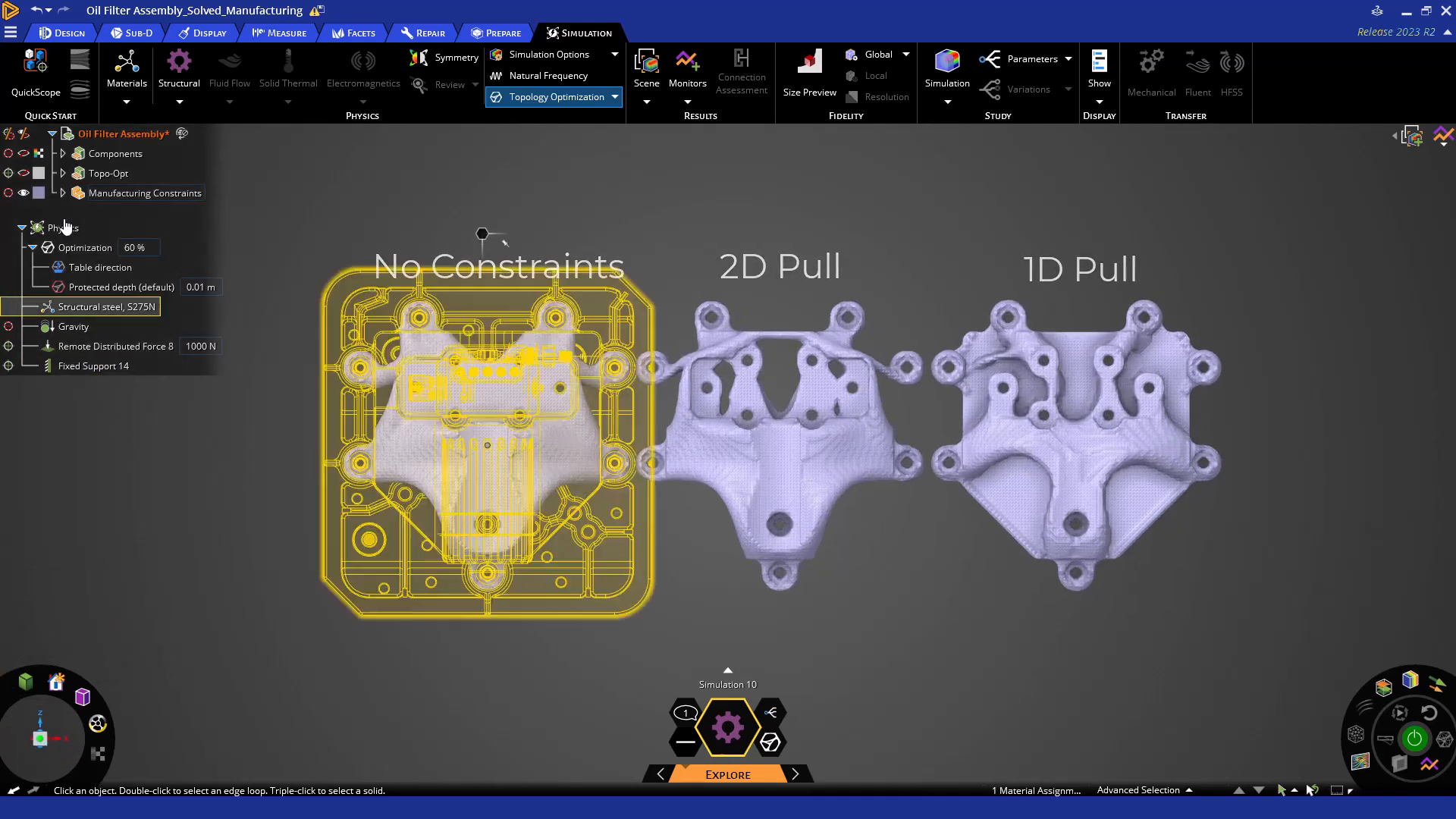
{"action": "left_click", "coordinate": [24, 191]}
{"action": "left_click", "coordinate": [25, 174]}
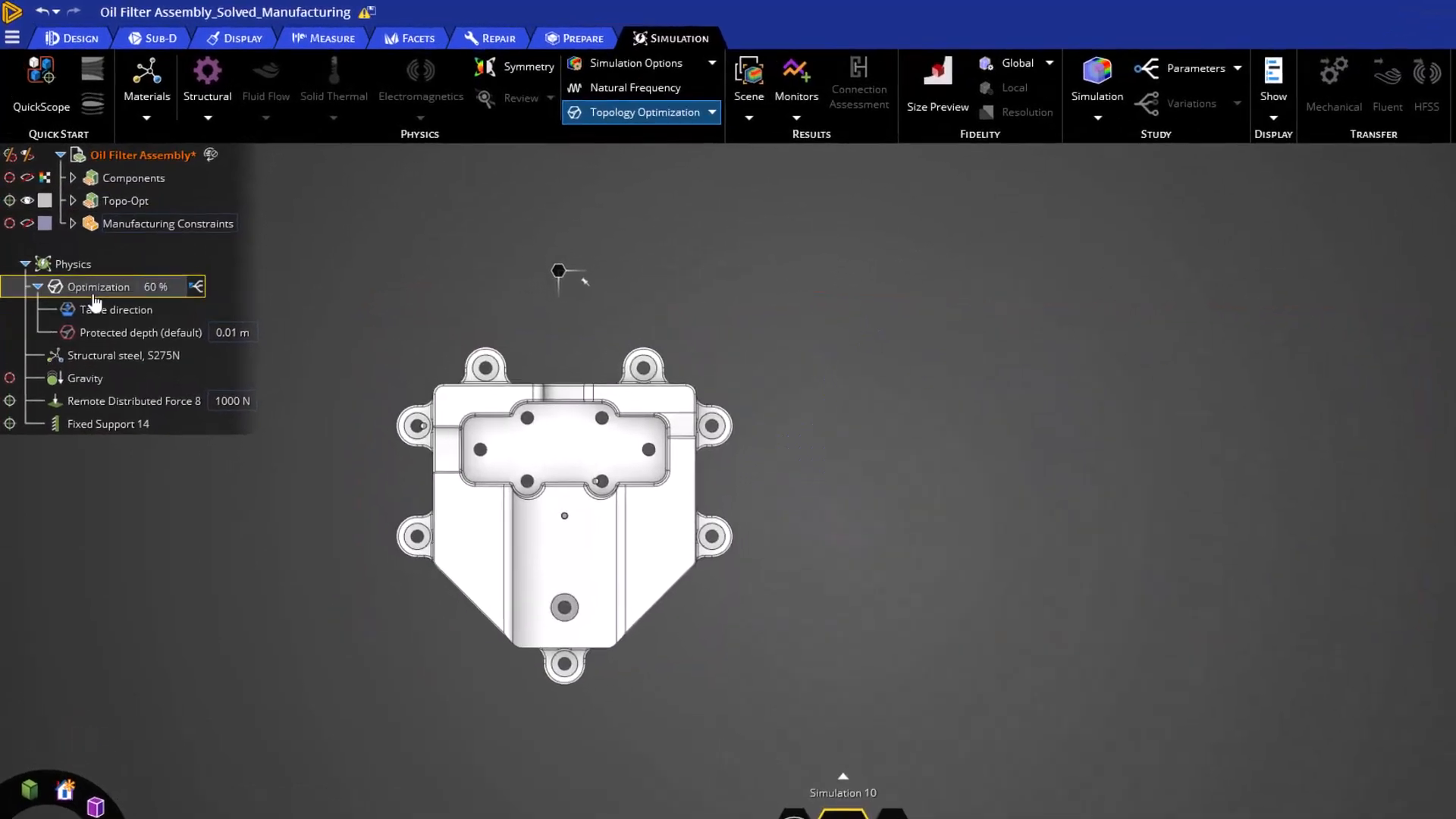
Replace the optimization's table direction constraint with overhang prevention and set its base plate direction to Y -1 and Z 0.
{"action": "left_click", "coordinate": [81, 254]}
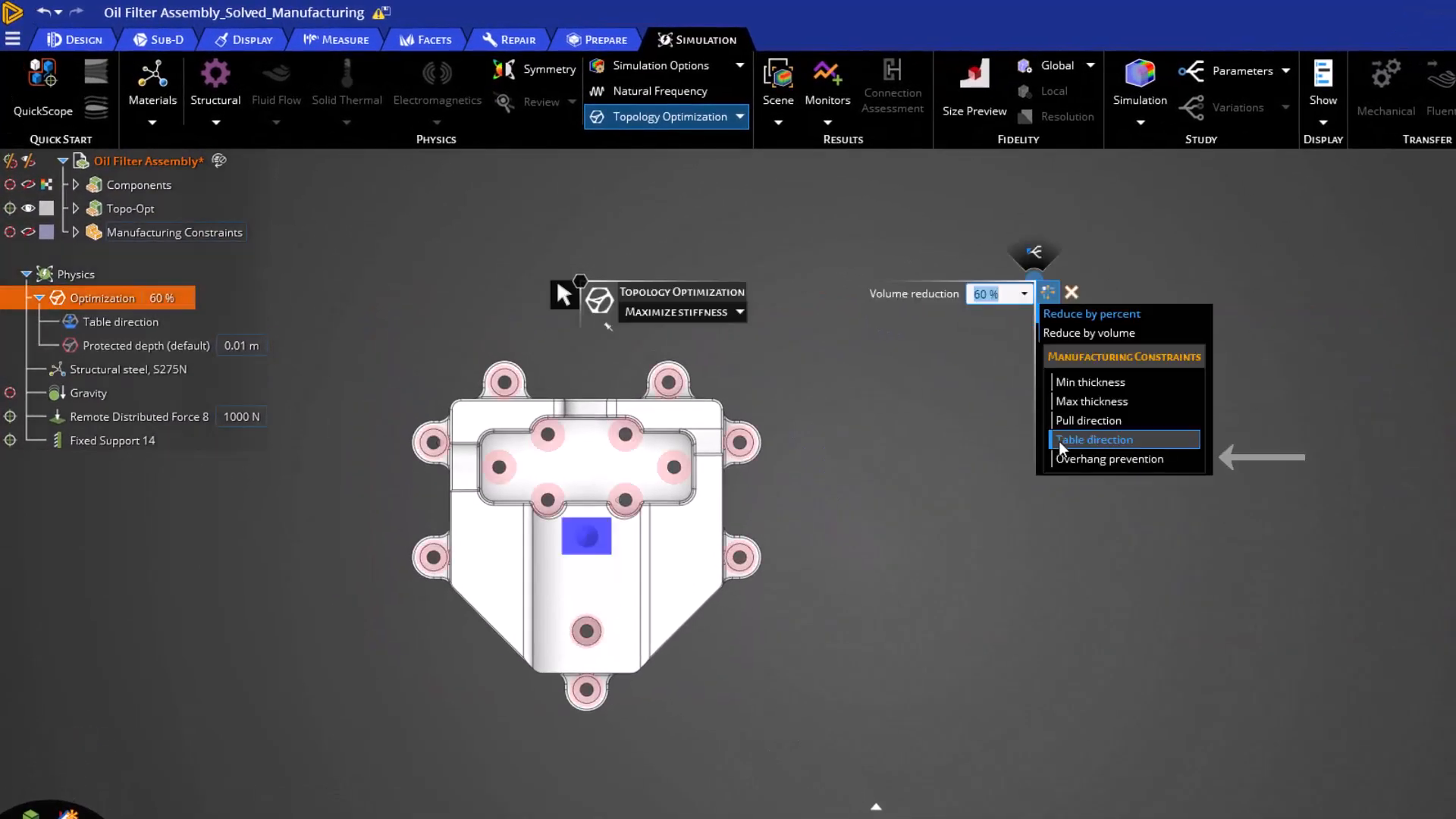
{"action": "left_click", "coordinate": [1068, 459]}
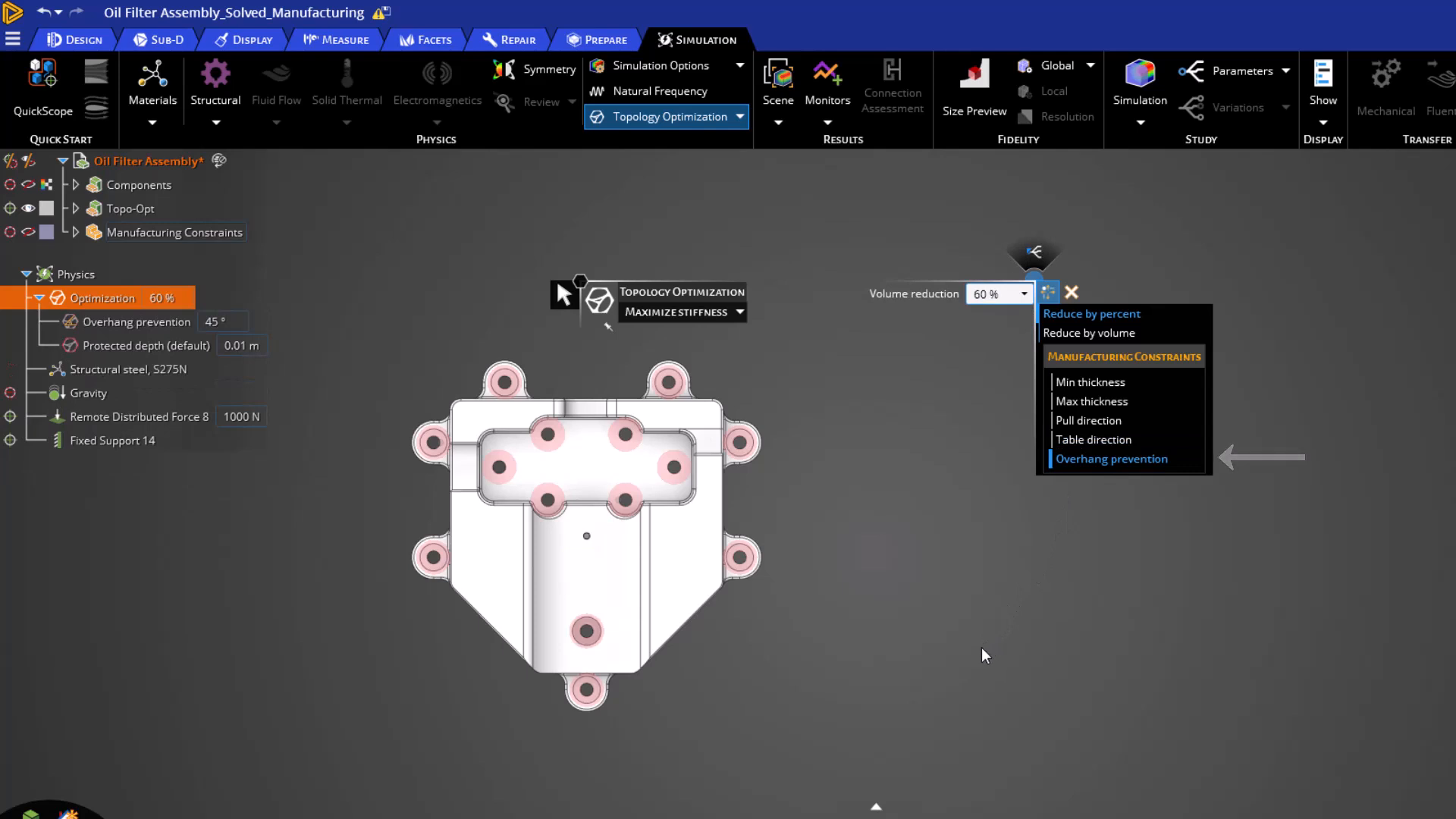
{"action": "left_click", "coordinate": [94, 327]}
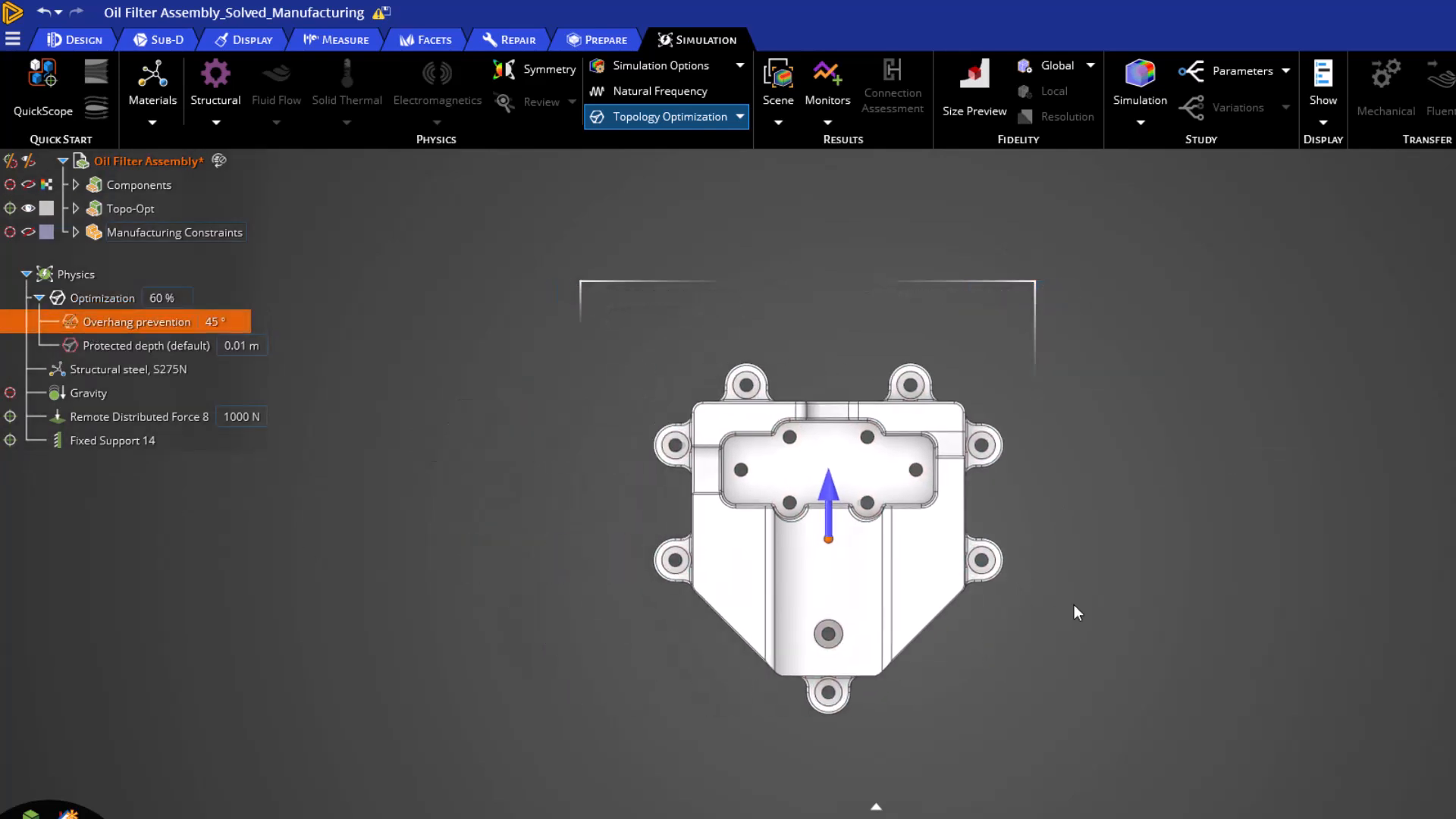
{"action": "middle_click_drag", "start_coordinate": [1044, 634], "coordinate": [1076, 711]}
{"action": "left_click", "coordinate": [1082, 354]}
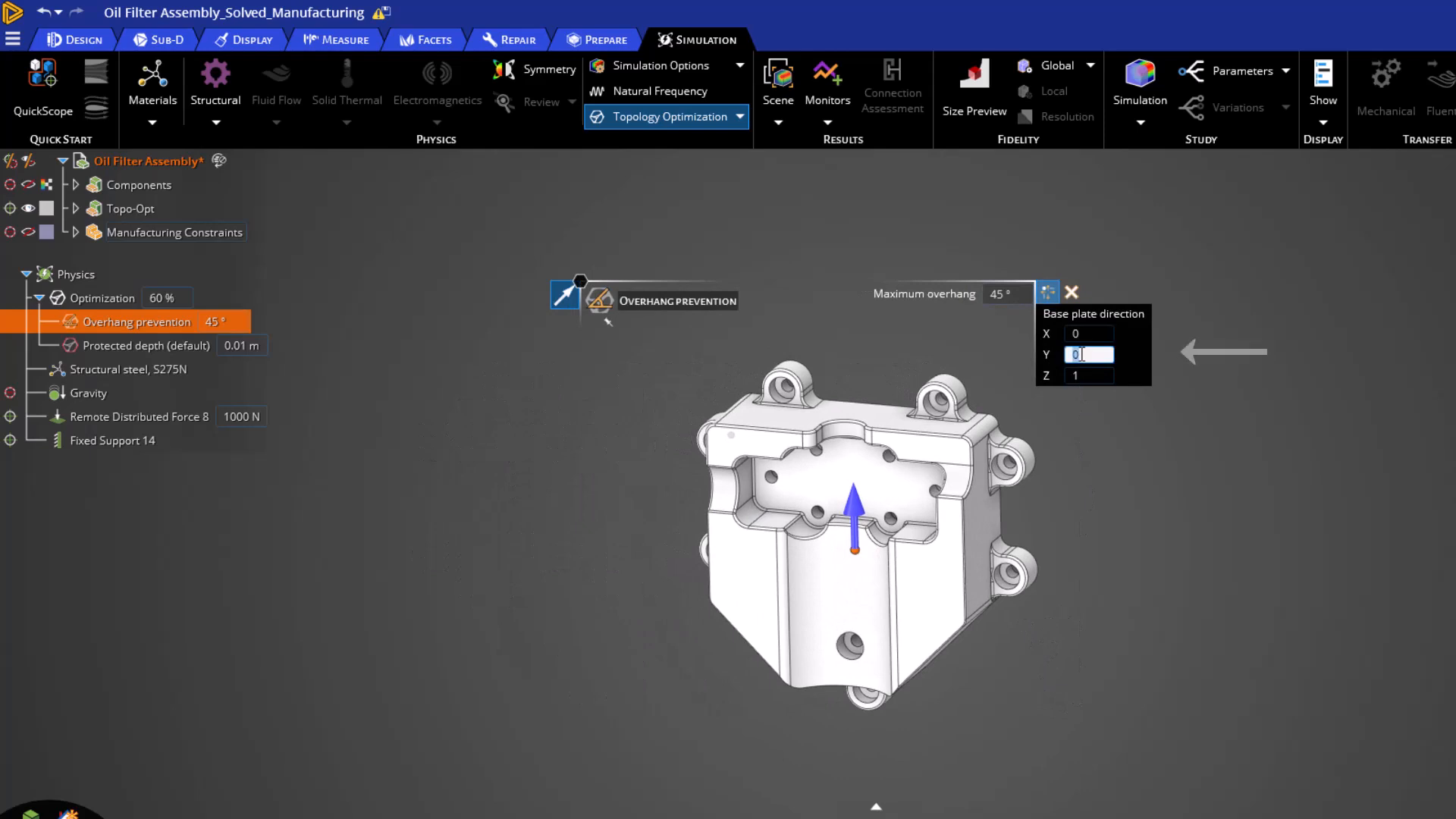
{"action": "type", "text": "-1"}
{"action": "key", "text": "Return"}
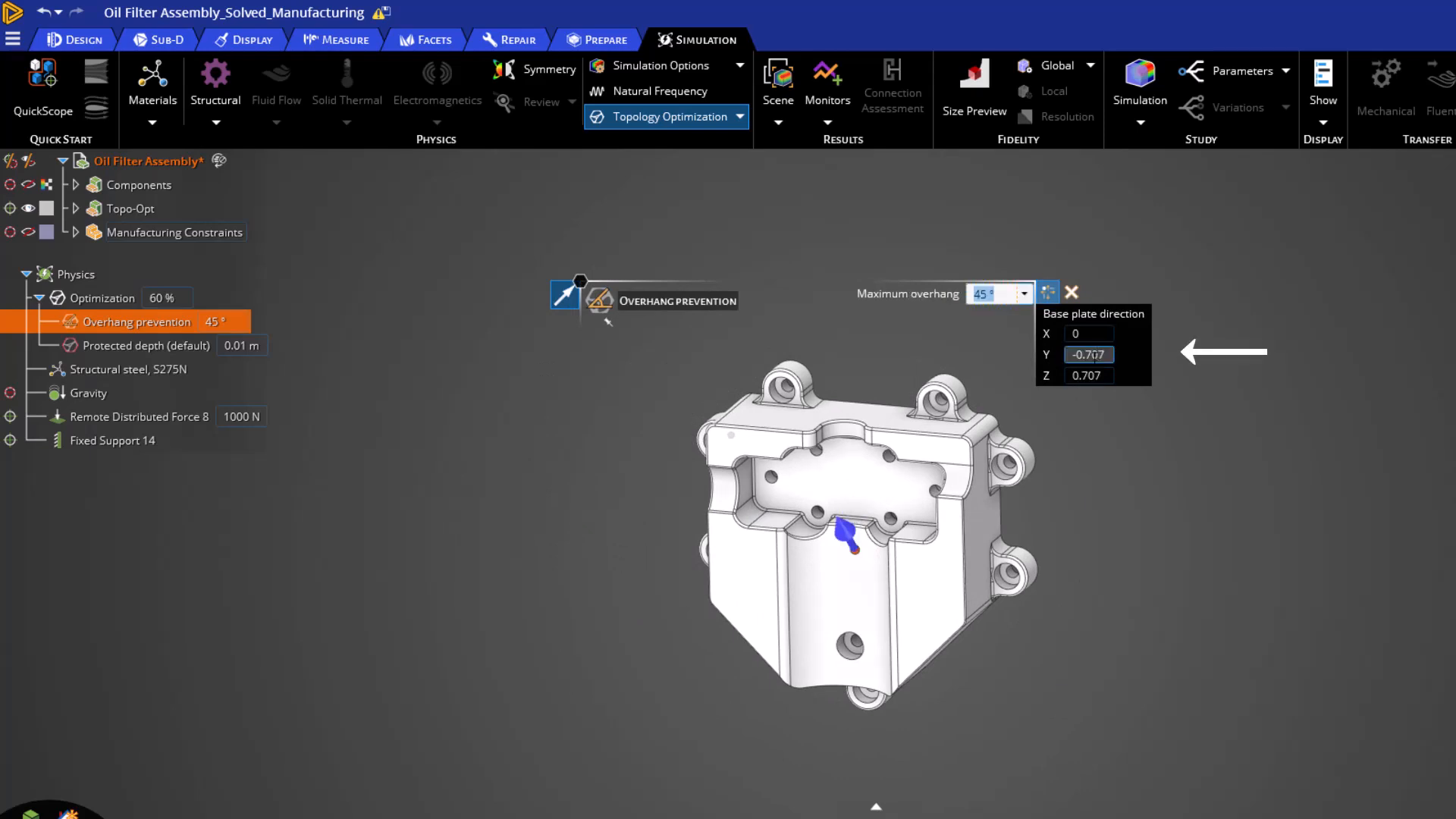
{"action": "left_click", "coordinate": [1095, 376]}
{"action": "double_click", "coordinate": [1095, 375]}
{"action": "type", "text": "0"}
{"action": "key", "text": "Return"}
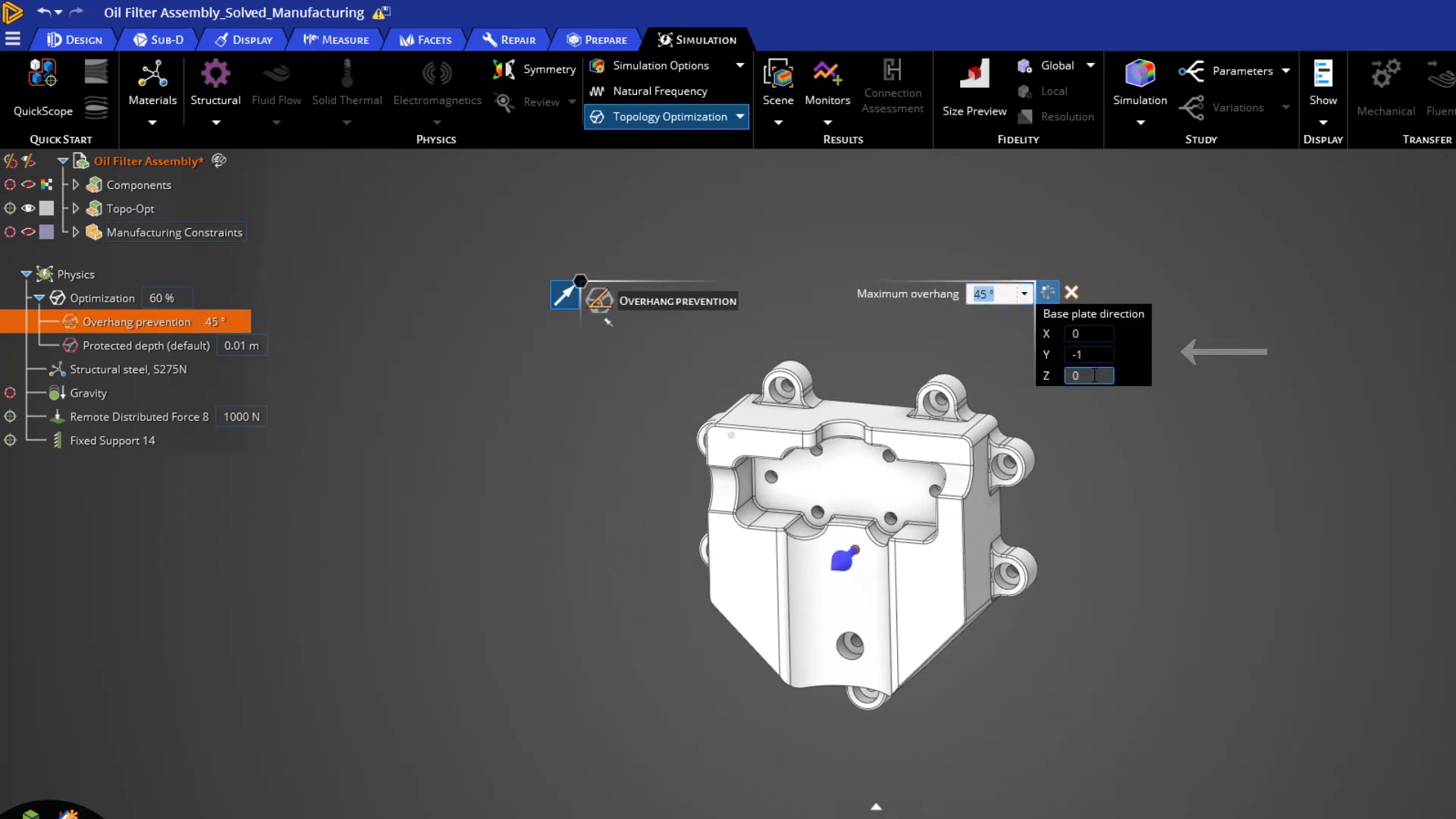